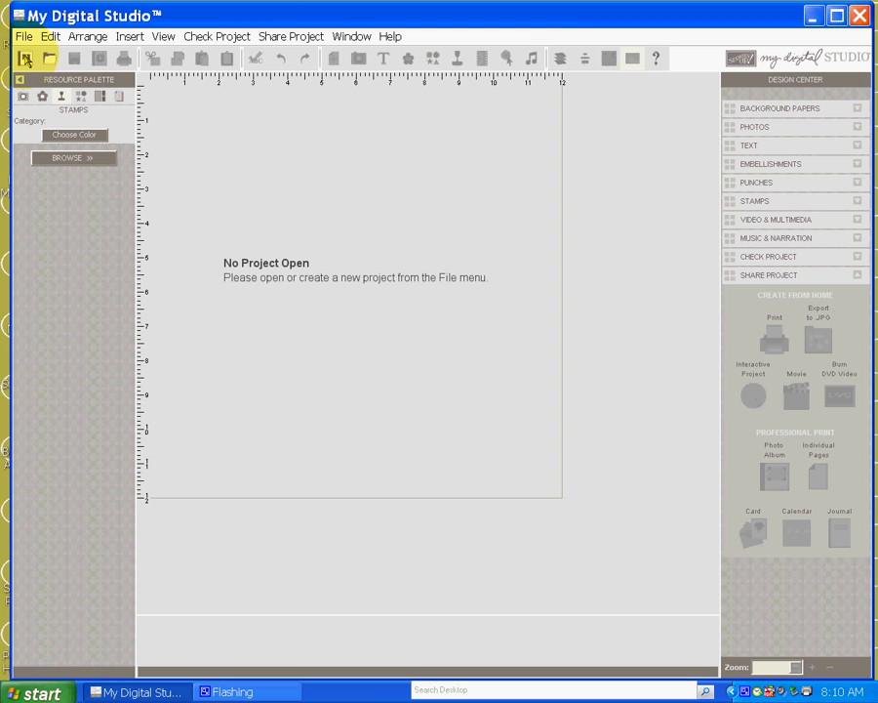
# Create an 8½" x 11" portrait multiple-output project named bunny2 using the Create Your Own template with a blank page
pyautogui.click(26, 61)
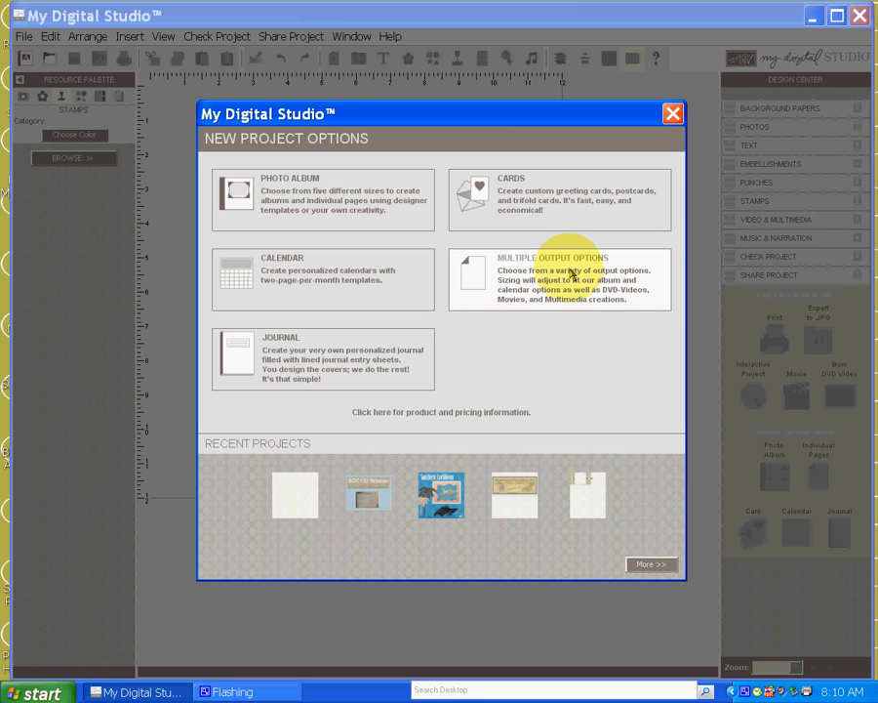
pyautogui.click(530, 280)
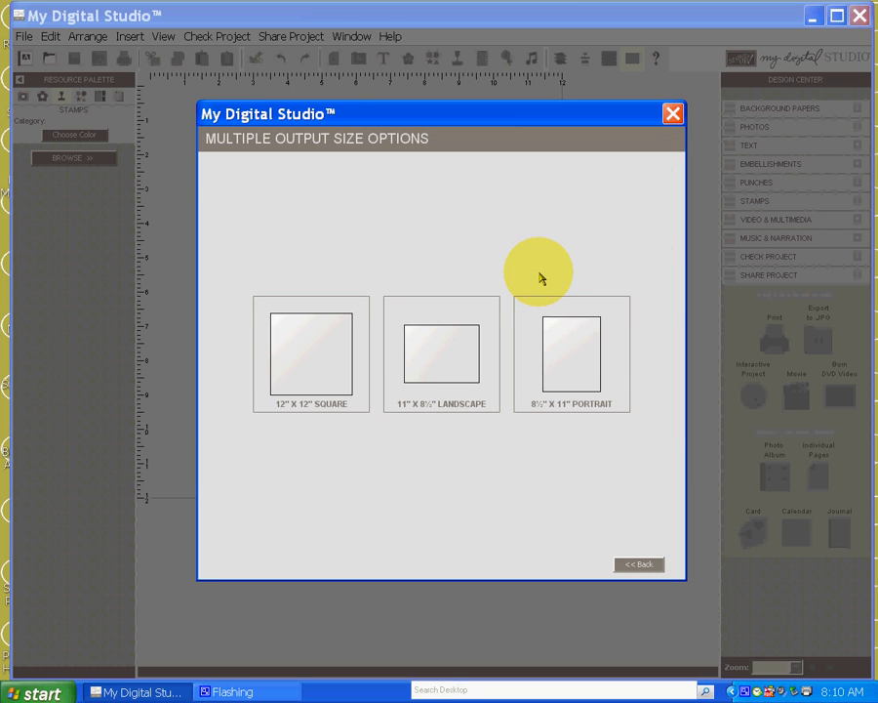
pyautogui.click(572, 363)
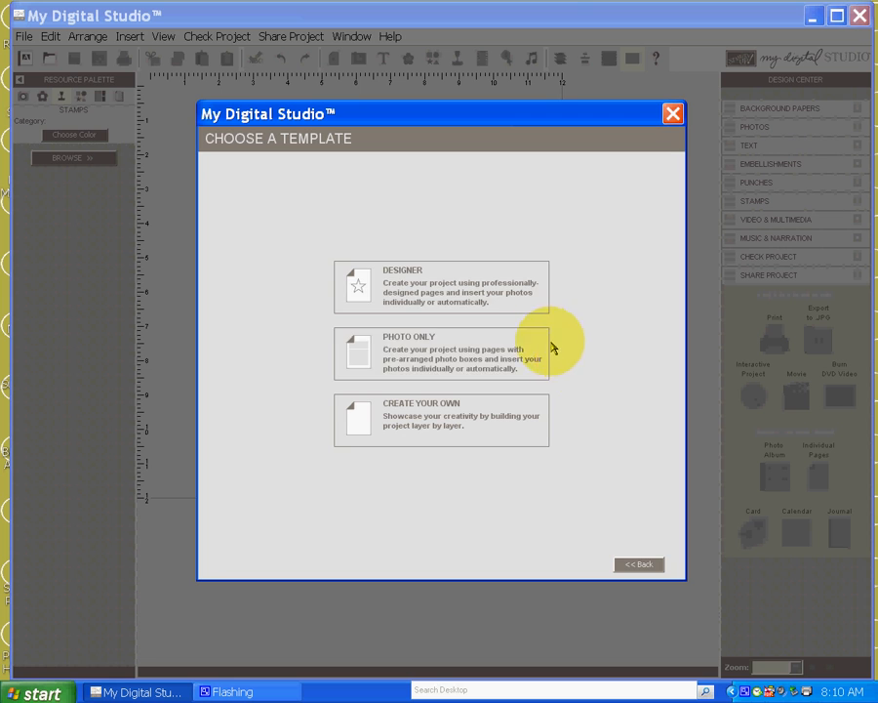
pyautogui.click(397, 419)
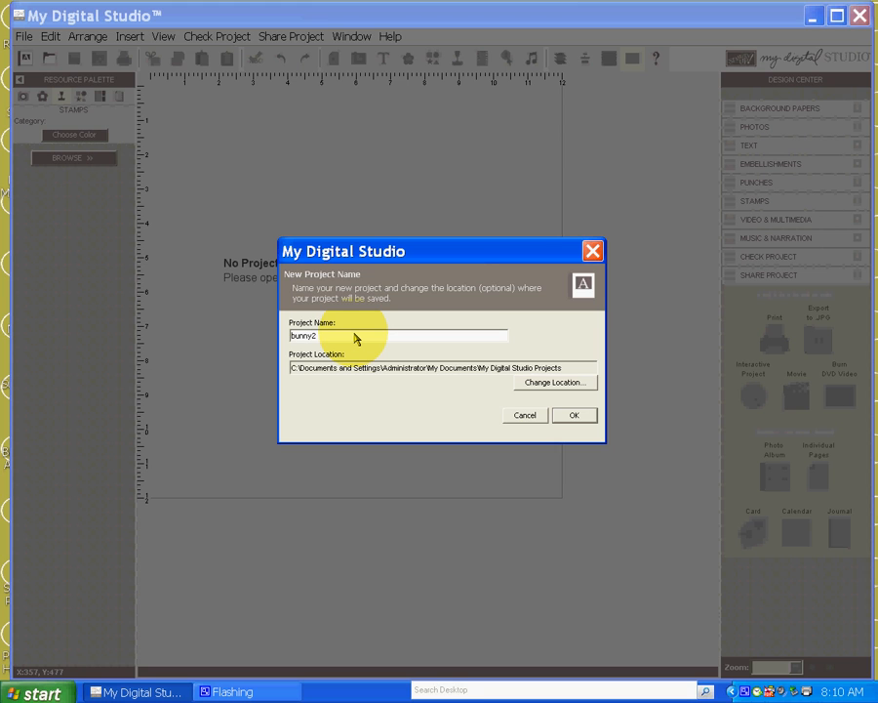
pyautogui.click(575, 415)
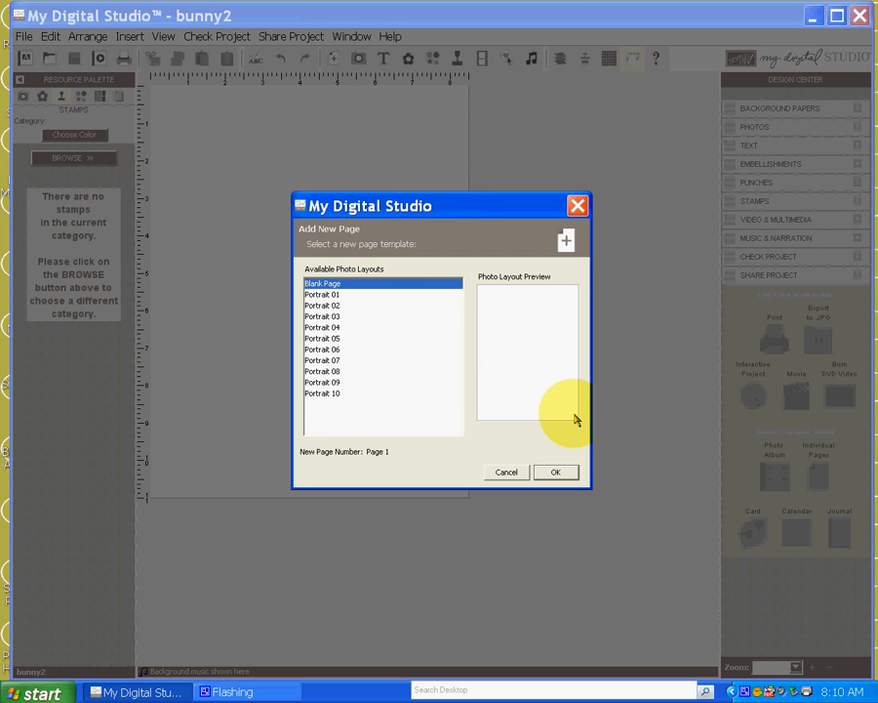
pyautogui.click(555, 472)
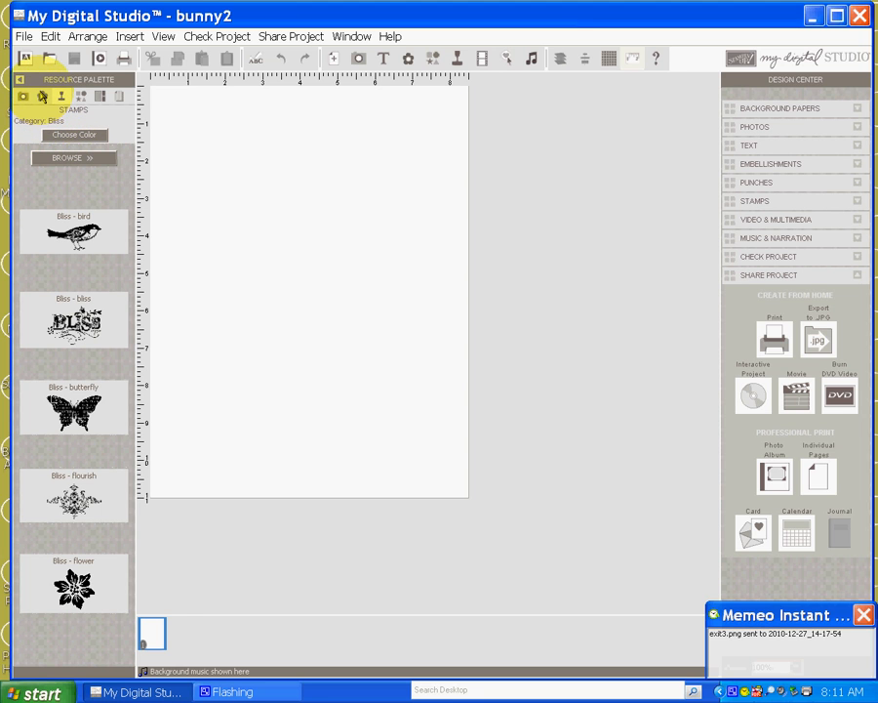
# Load the Chocolate Bunny stamp category into the resource palette
pyautogui.click(42, 95)
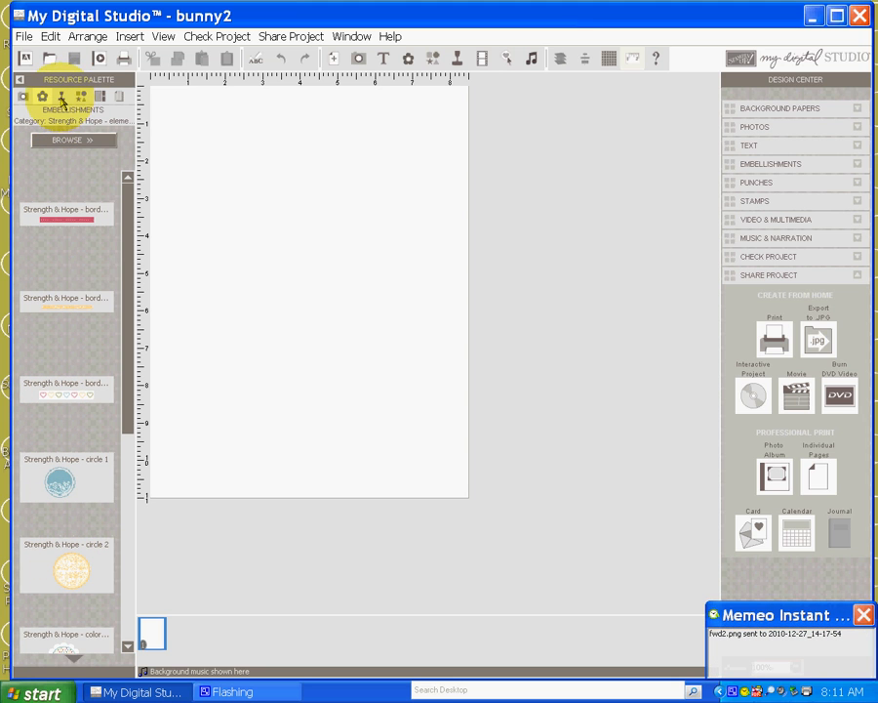
pyautogui.click(62, 97)
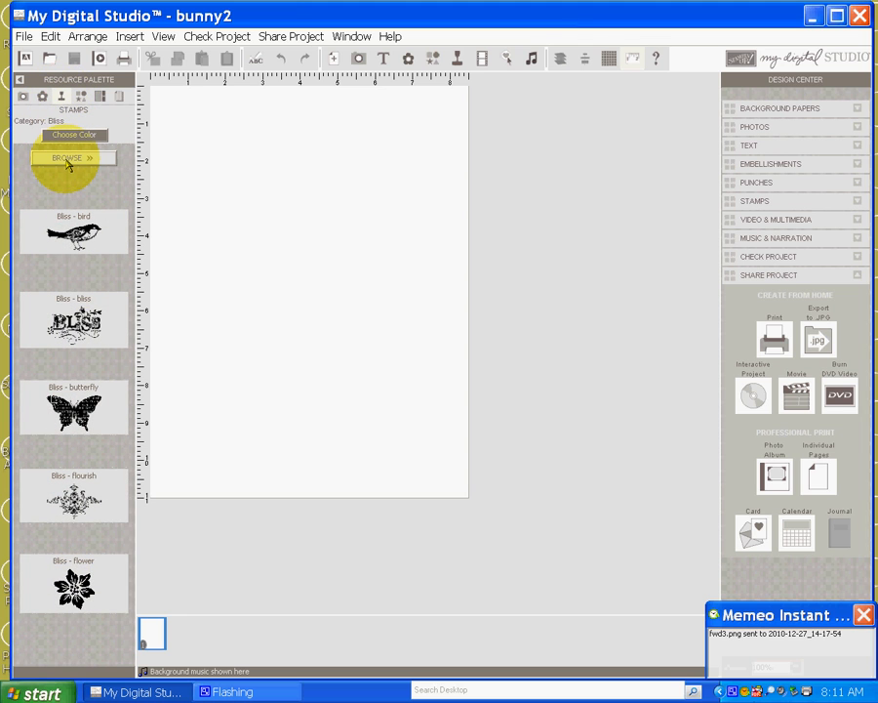
pyautogui.click(69, 159)
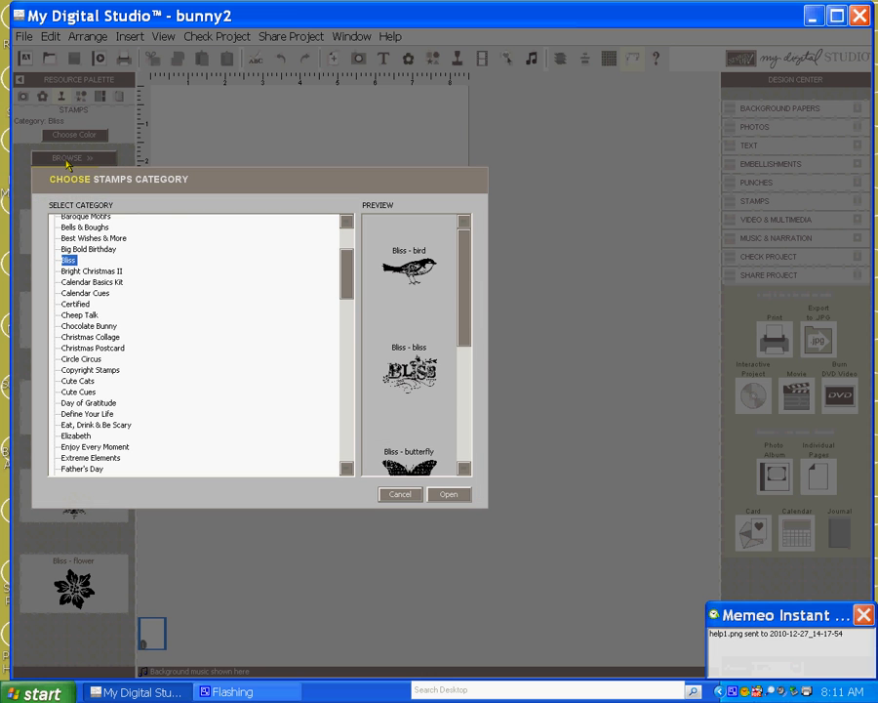
pyautogui.click(78, 326)
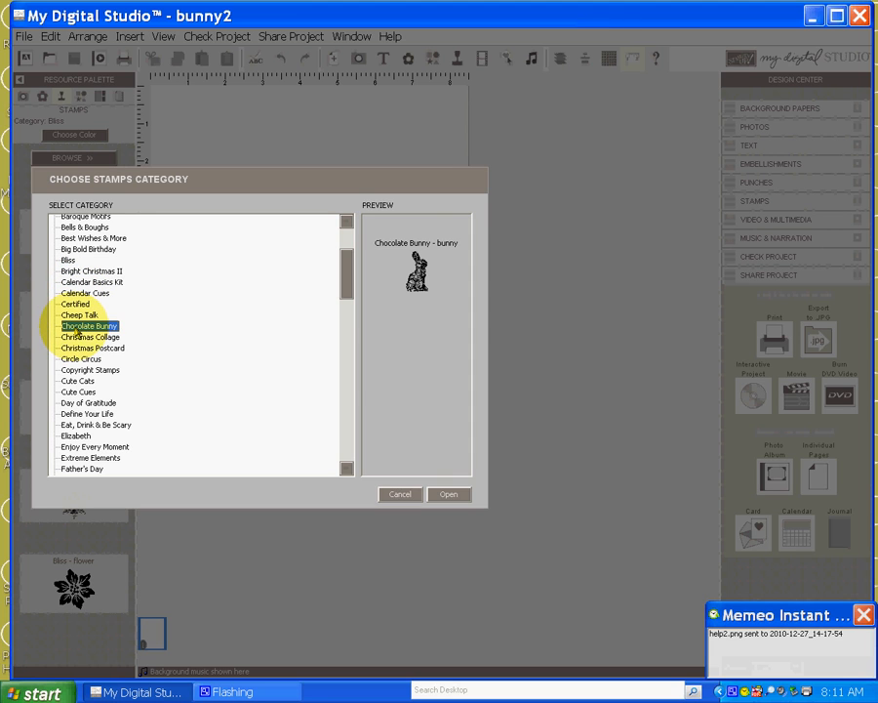
pyautogui.click(449, 496)
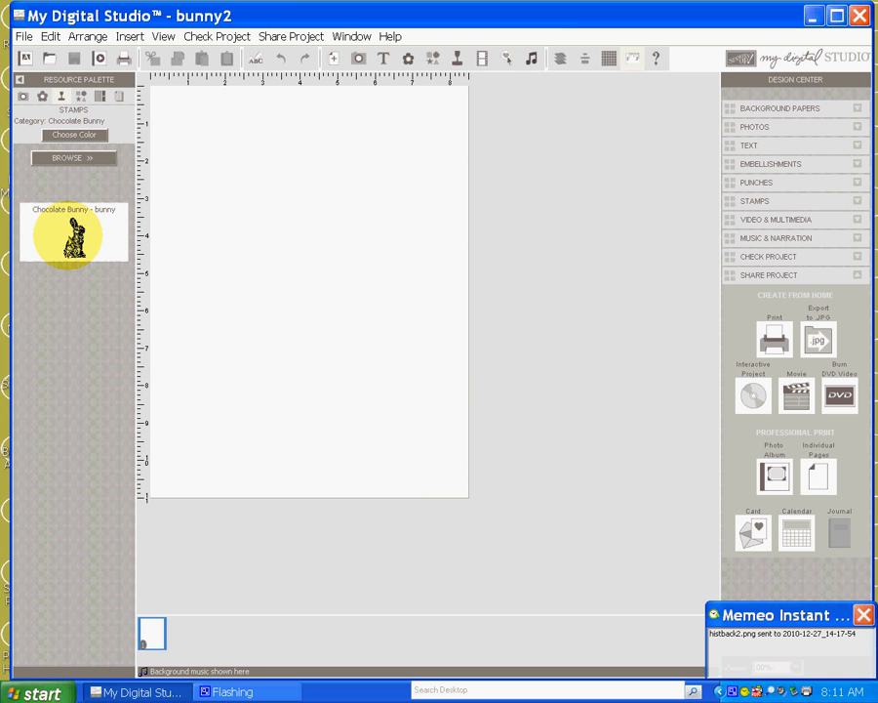
pyautogui.moveTo(66, 232); pyautogui.dragTo(149, 287)
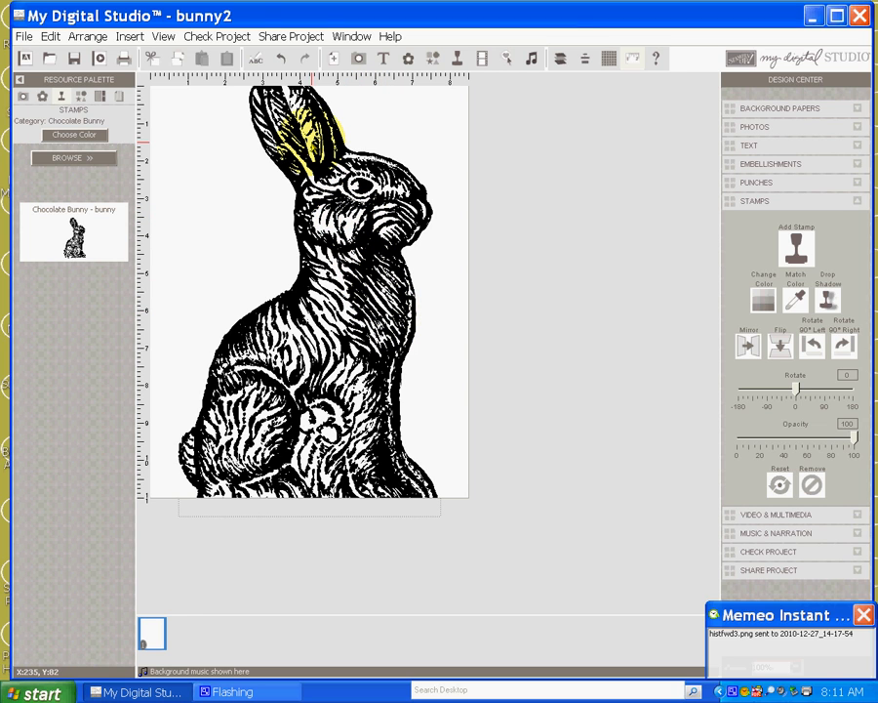
pyautogui.moveTo(311, 131); pyautogui.dragTo(310, 207)
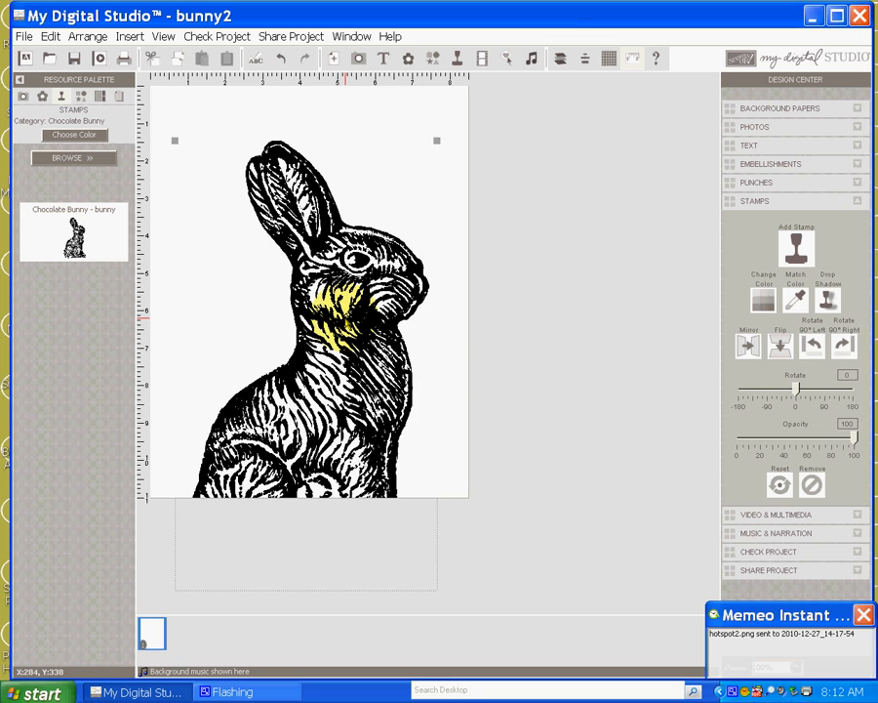
pyautogui.moveTo(336, 314); pyautogui.dragTo(317, 281)
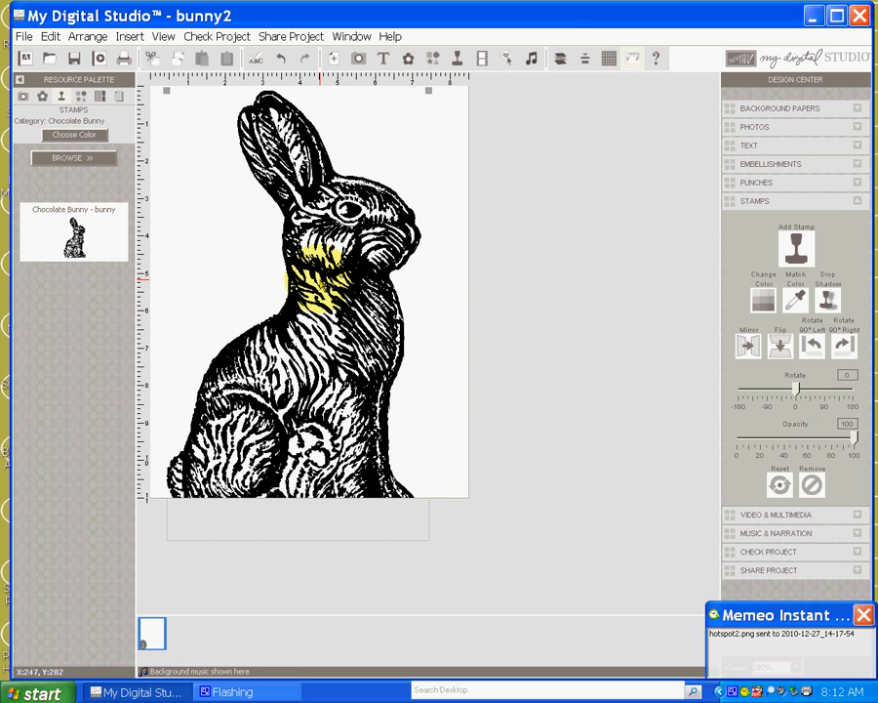
pyautogui.doubleClick(292, 244)
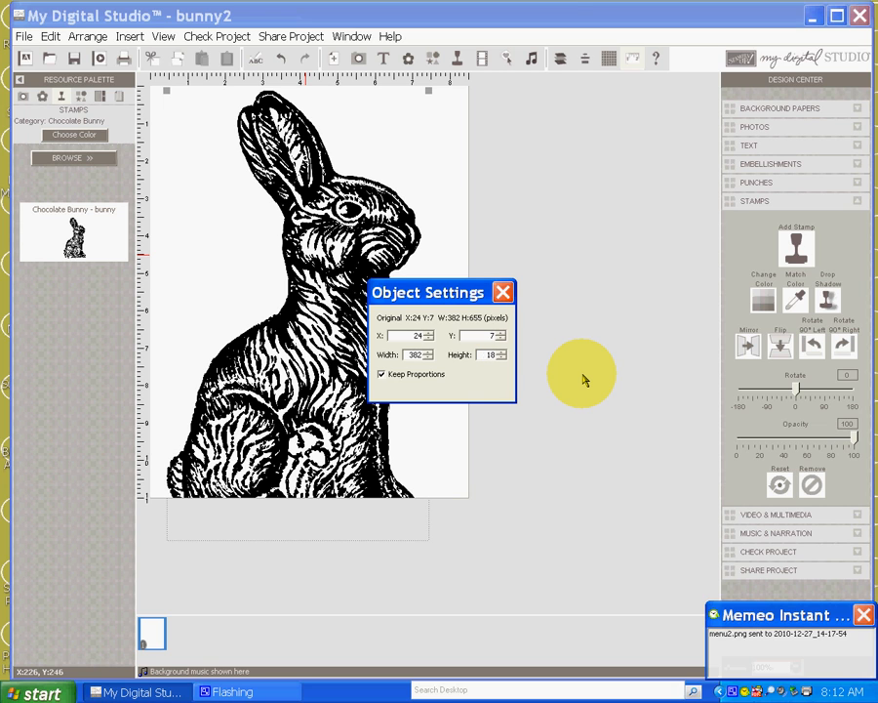
pyautogui.click(417, 357)
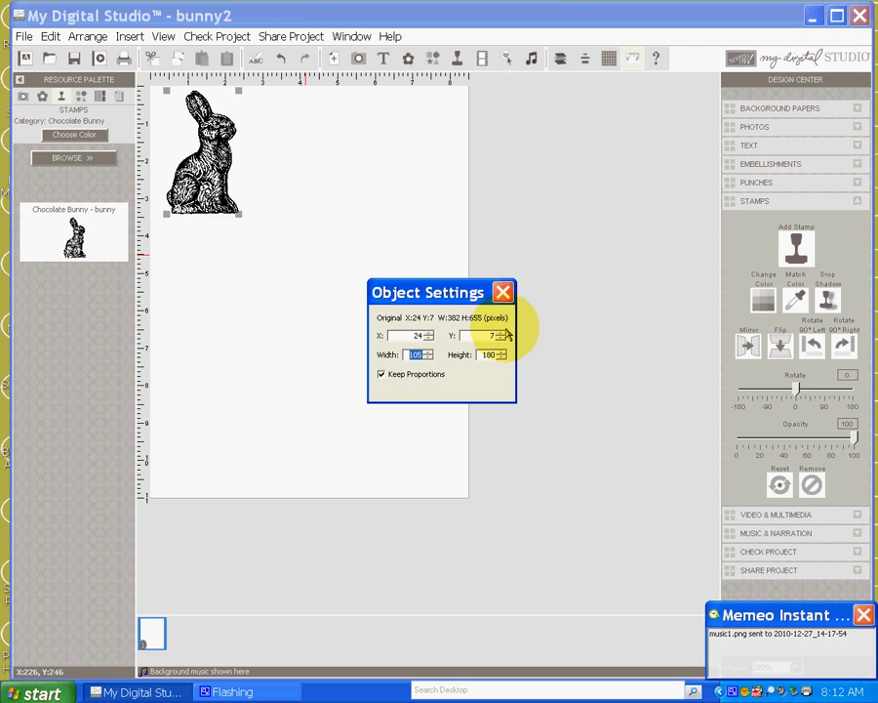
pyautogui.click(502, 292)
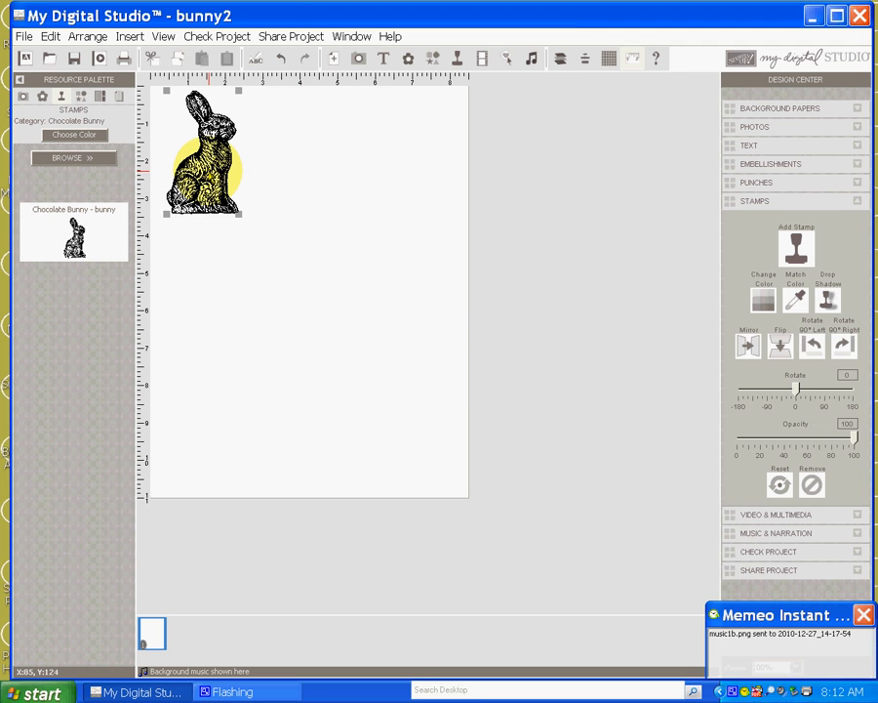
pyautogui.press('Delete')
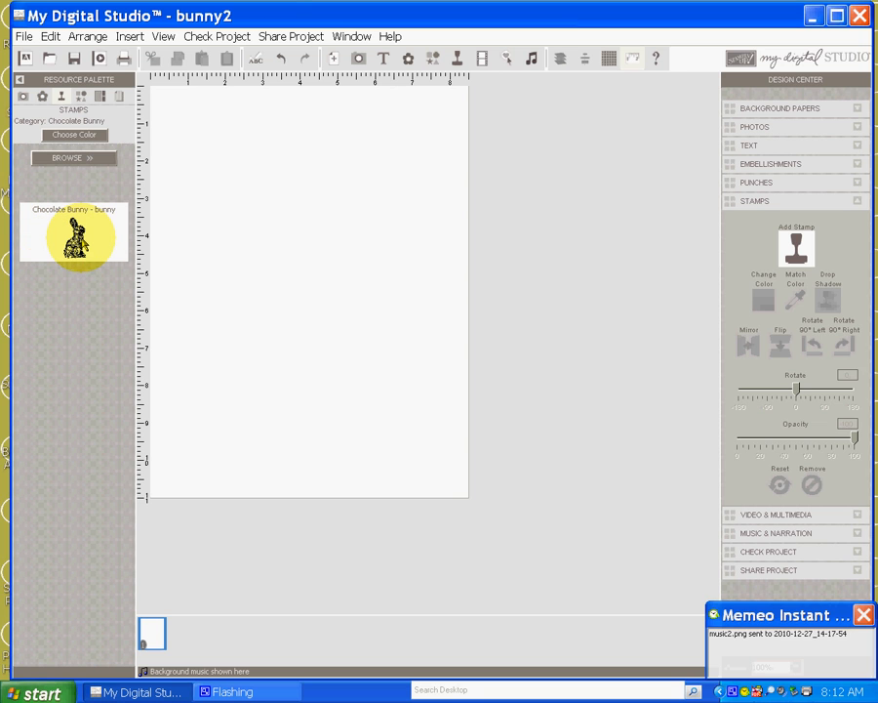
# Place the Chocolate Bunny stamp on the blank page and show the layout grid over it
pyautogui.moveTo(76, 236); pyautogui.dragTo(239, 261)
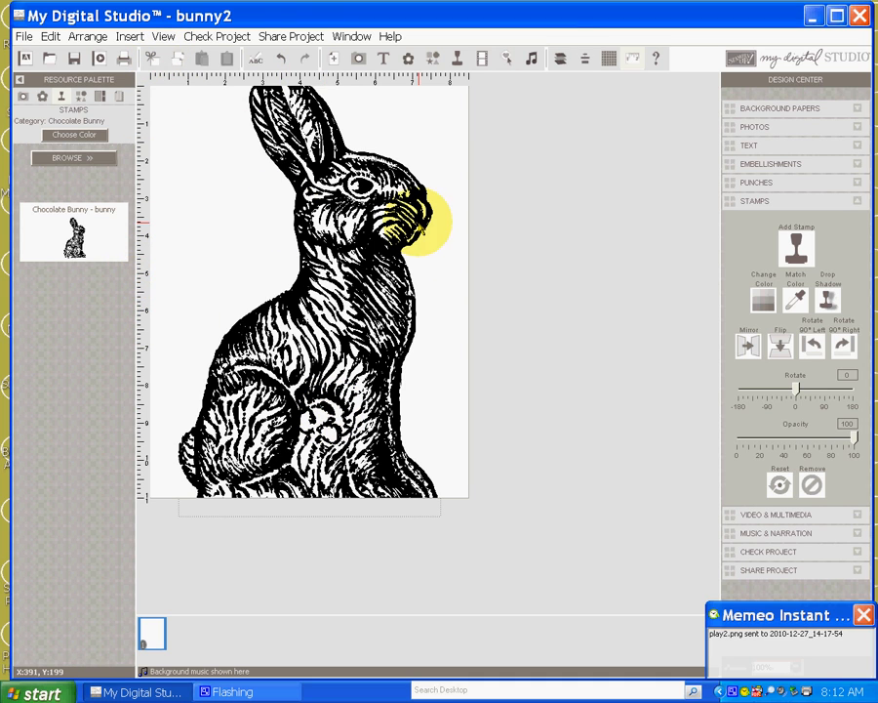
pyautogui.click(607, 61)
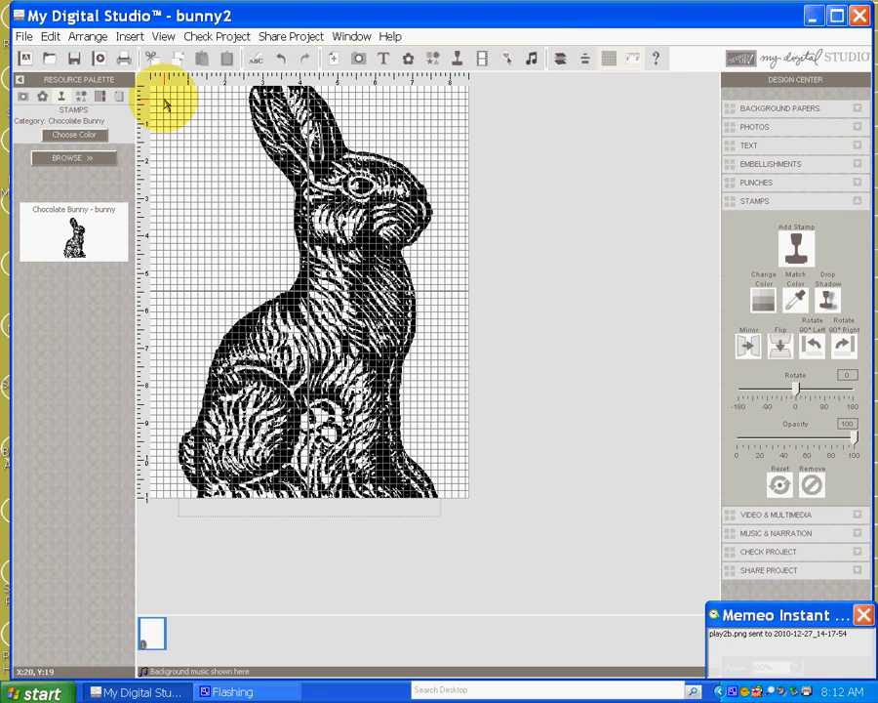
pyautogui.moveTo(278, 344); pyautogui.dragTo(402, 402)
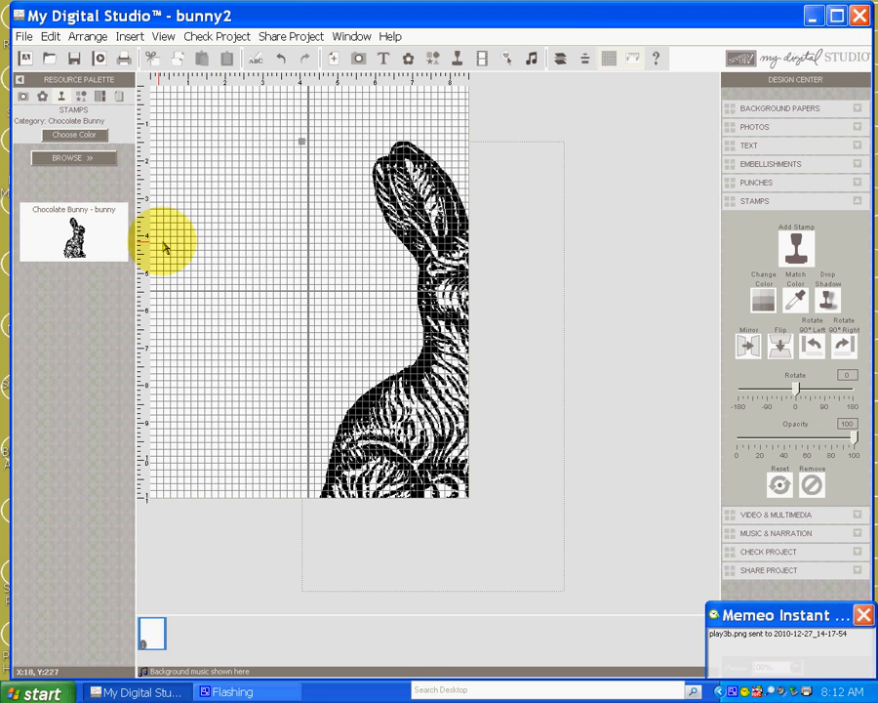
pyautogui.moveTo(446, 304); pyautogui.dragTo(327, 269)
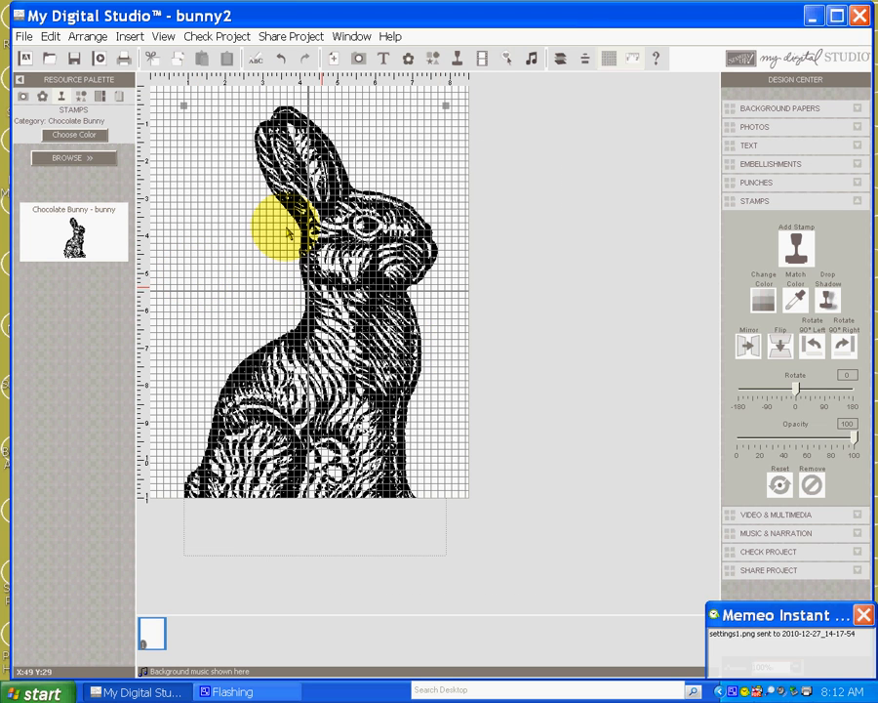
# Scale the bunny stamp down proportionally to about 113 by 193 pixels near the page's upper-left corner
pyautogui.moveTo(184, 109); pyautogui.dragTo(315, 329)
pyautogui.moveTo(234, 222); pyautogui.dragTo(232, 211)
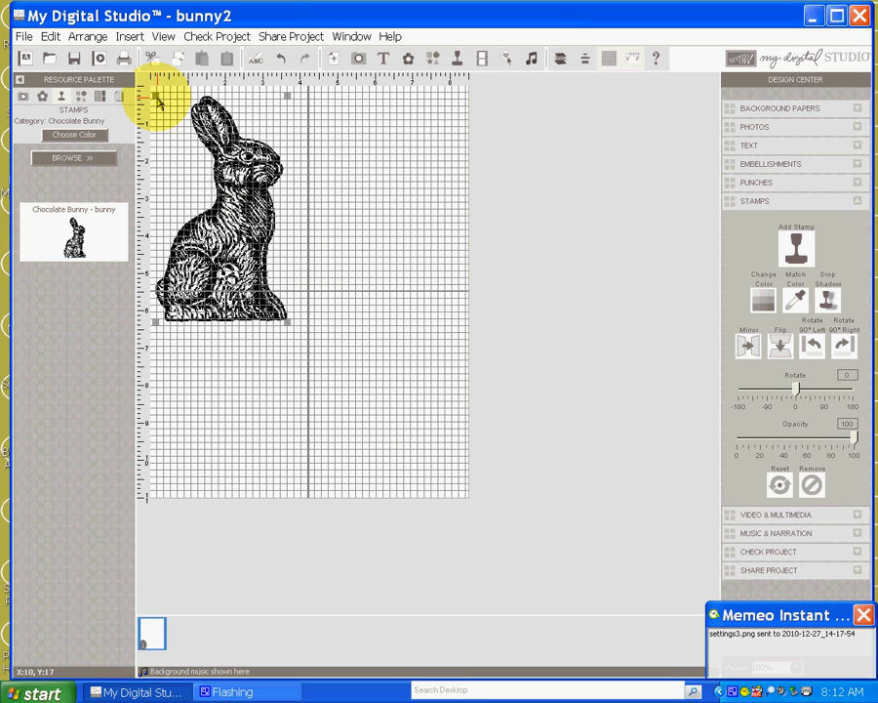
pyautogui.moveTo(157, 101); pyautogui.dragTo(198, 167)
pyautogui.moveTo(254, 262); pyautogui.dragTo(234, 187)
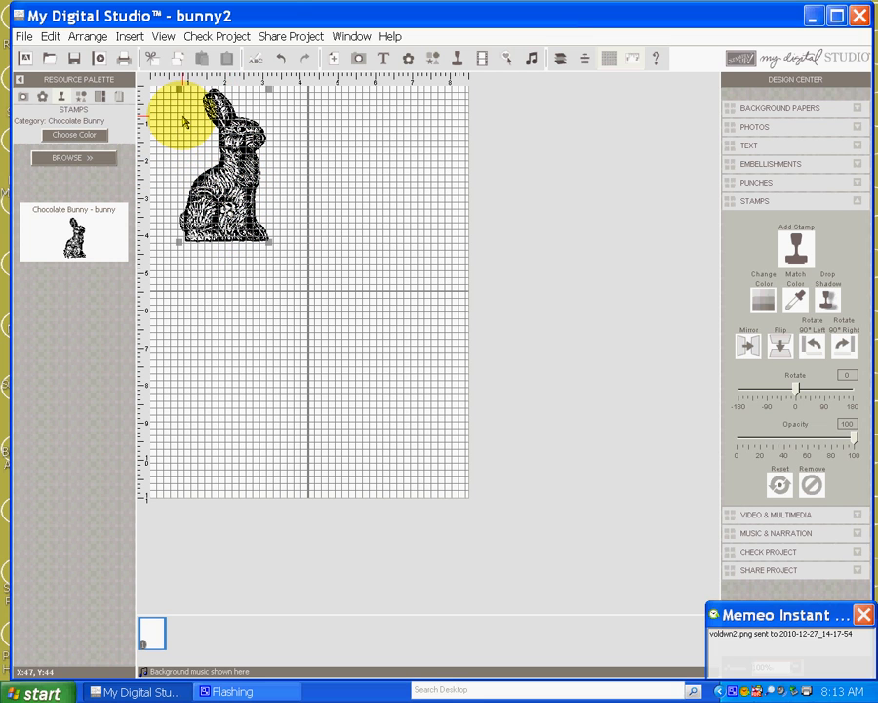
pyautogui.moveTo(181, 93); pyautogui.dragTo(193, 111)
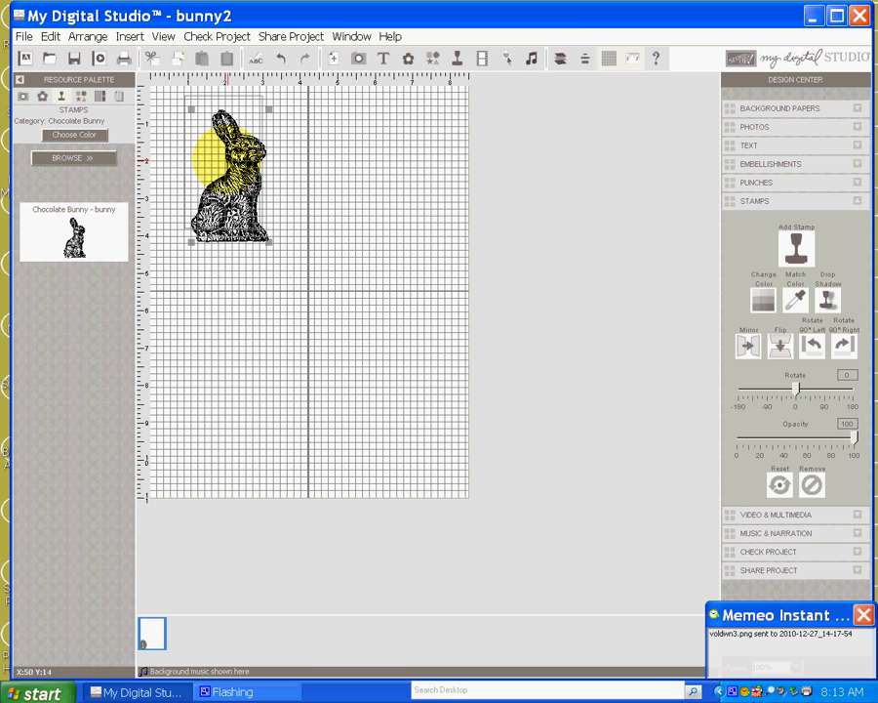
pyautogui.moveTo(225, 156); pyautogui.dragTo(215, 142)
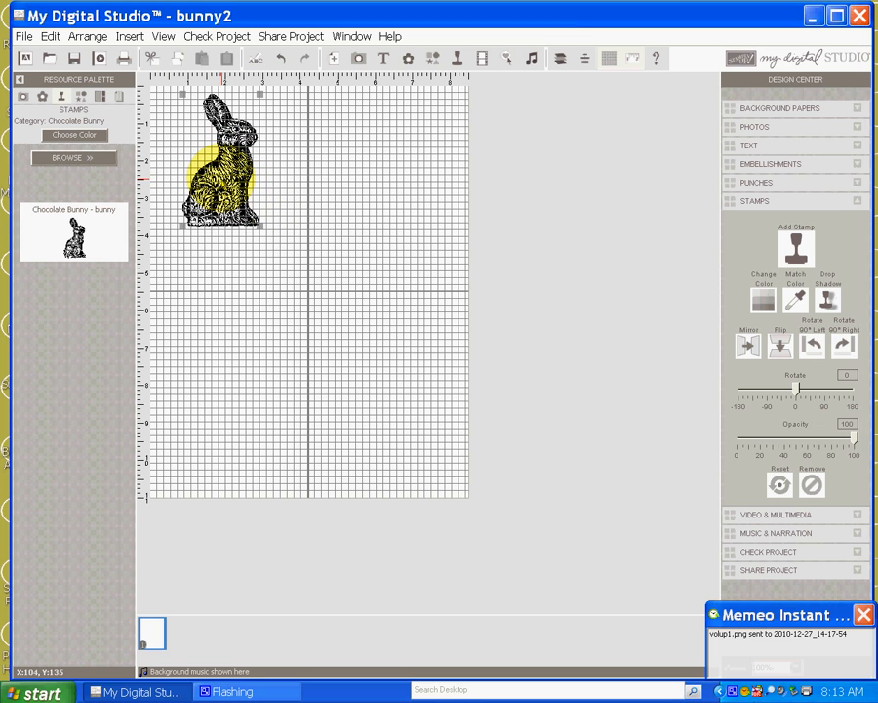
# Set the bunny stamp's height to 180 pixels with its proportions kept
pyautogui.doubleClick(217, 180)
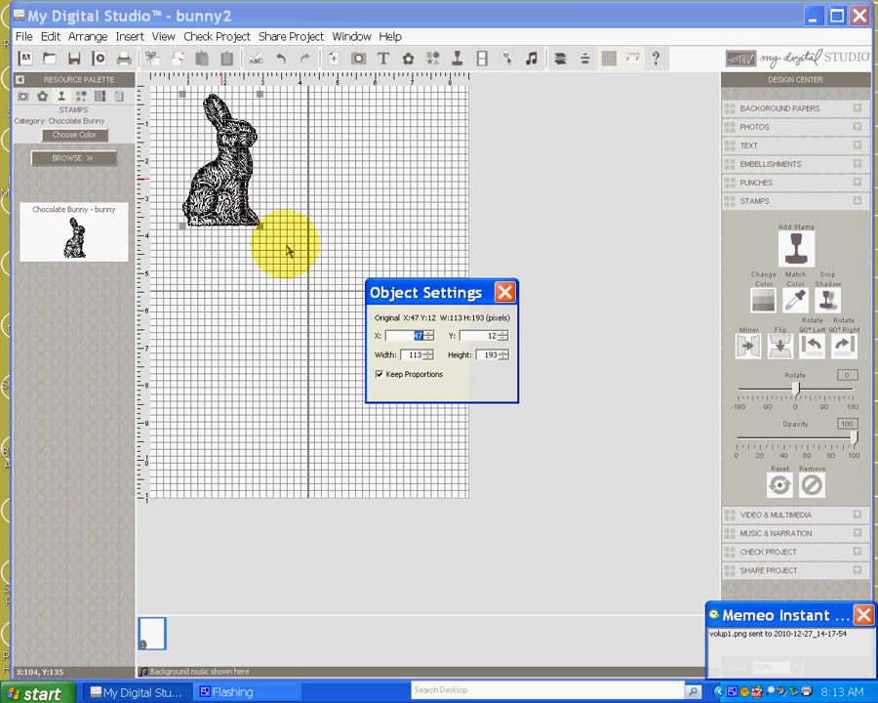
pyautogui.click(487, 357)
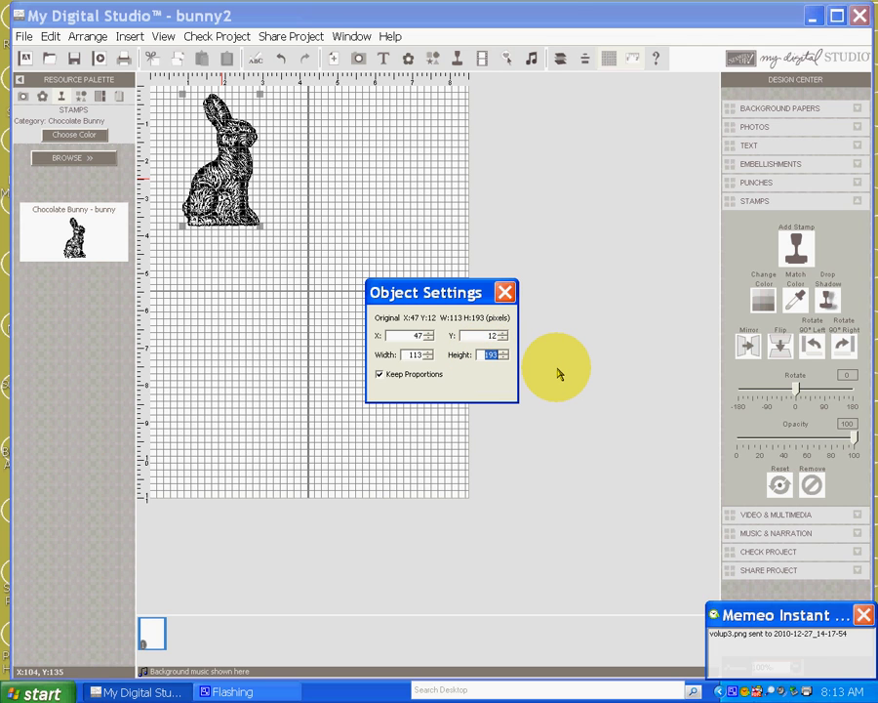
pyautogui.write('180')
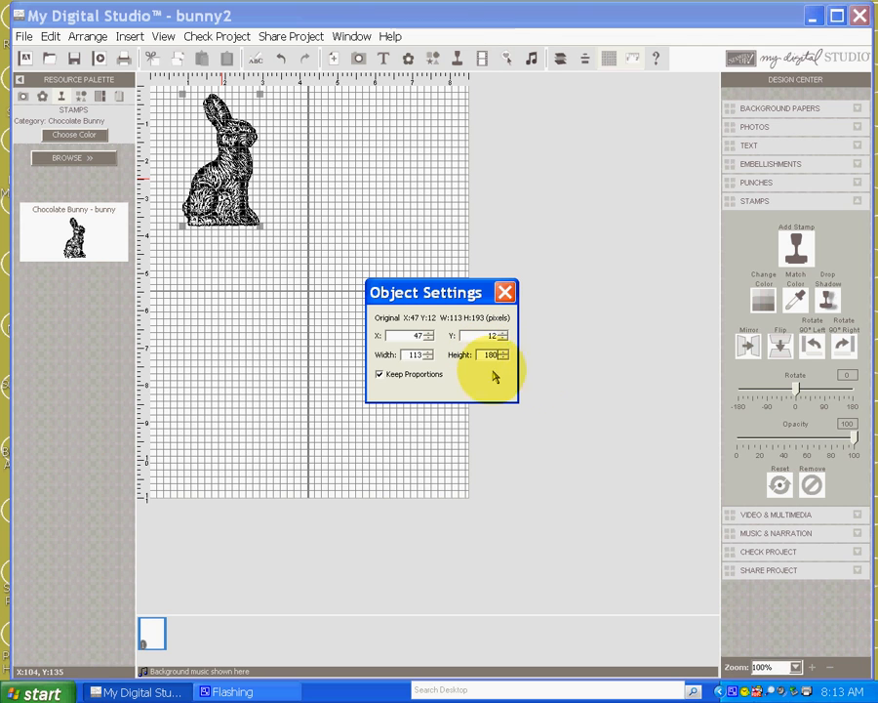
pyautogui.click(412, 357)
pyautogui.click(505, 291)
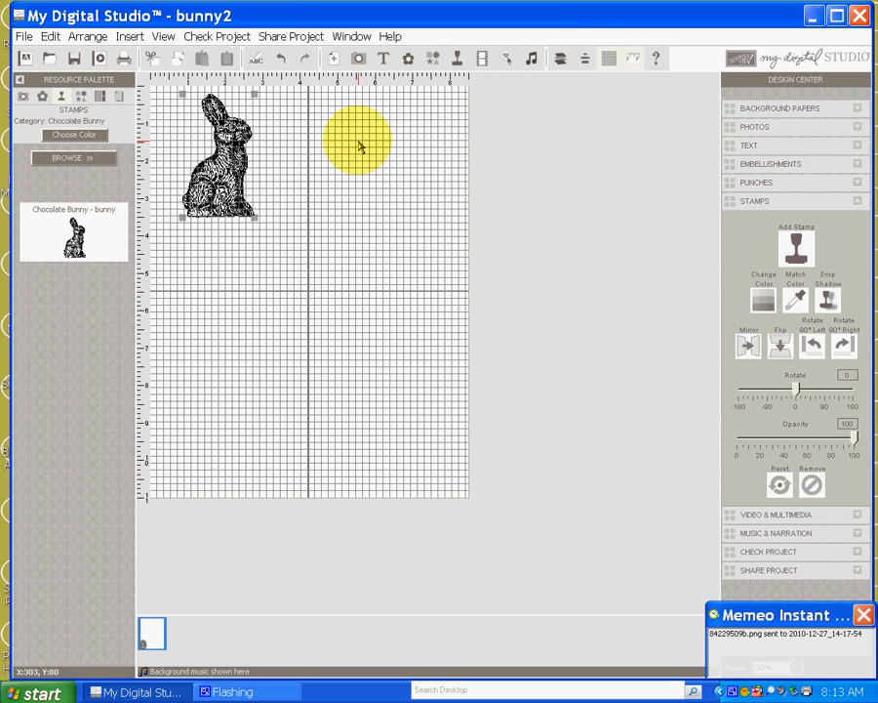
# Hide the layout grid and move the bunny stamp closer to the page's upper-left corner
pyautogui.click(611, 60)
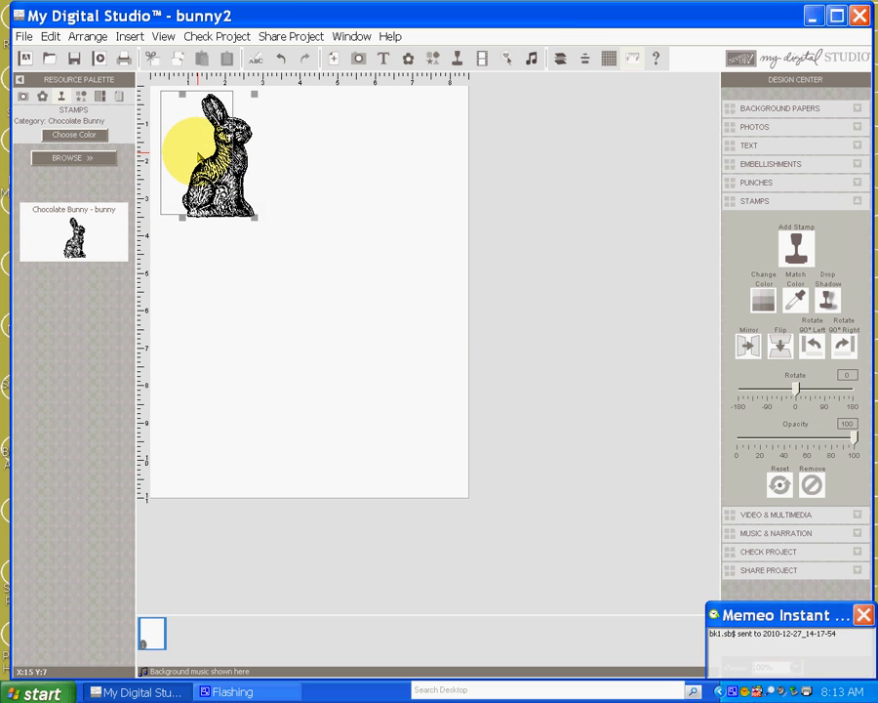
pyautogui.moveTo(196, 154); pyautogui.dragTo(170, 150)
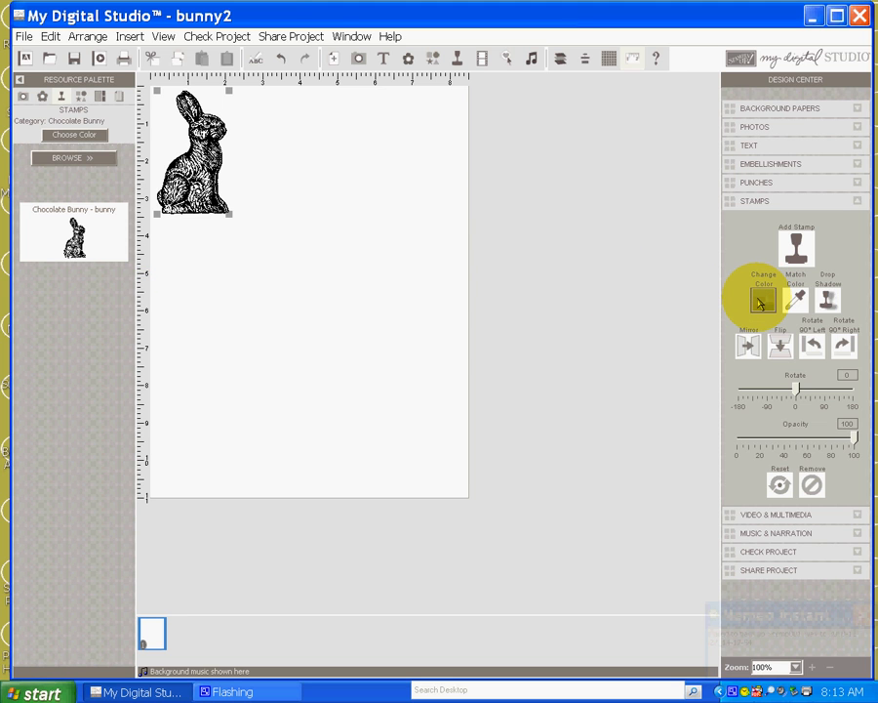
# Recolor the bunny stamp with the dark brown palette color
pyautogui.click(755, 298)
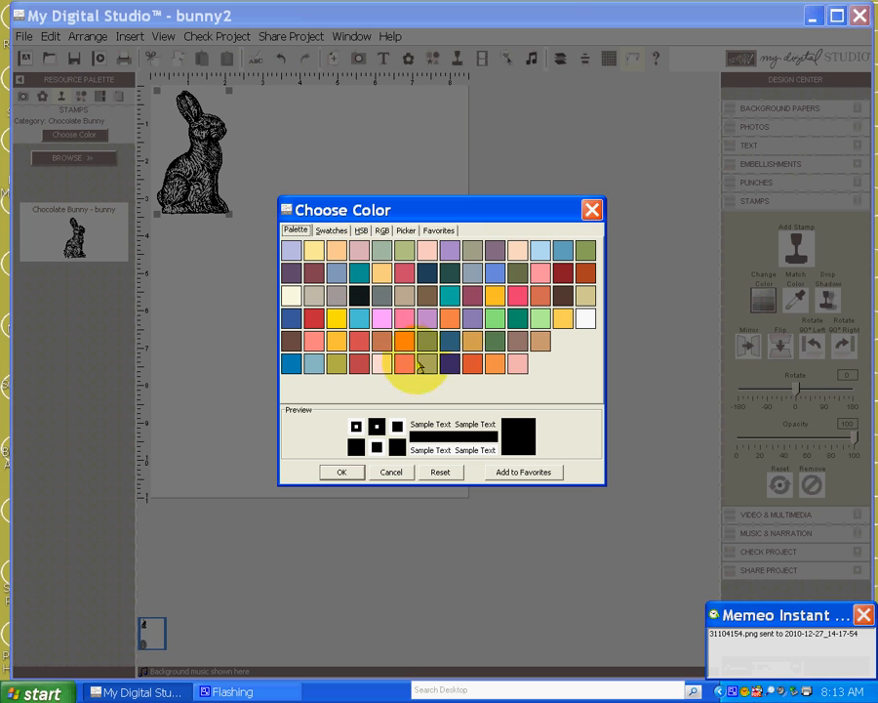
pyautogui.click(567, 299)
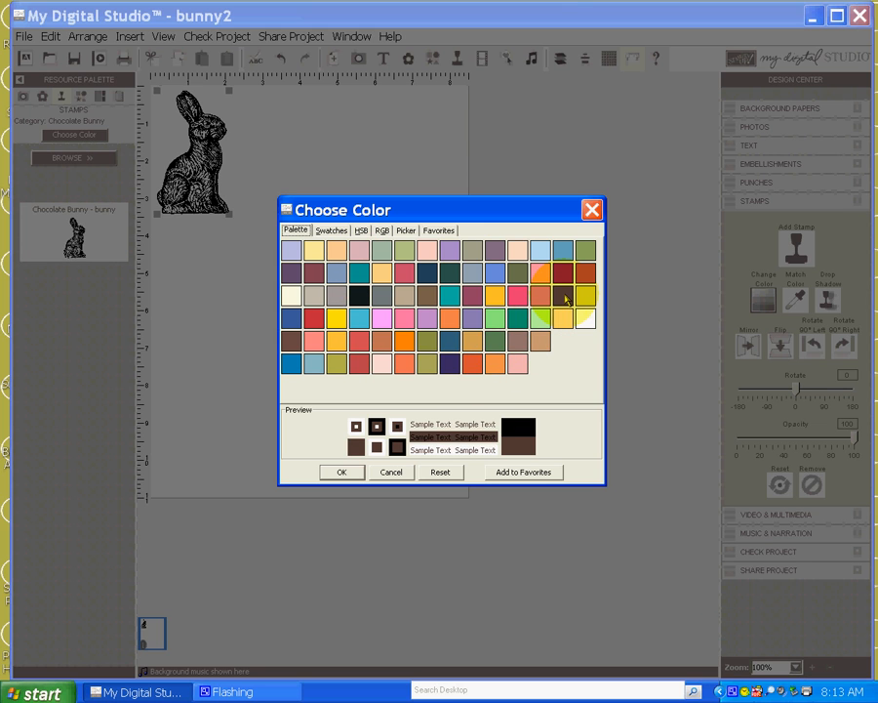
pyautogui.click(341, 473)
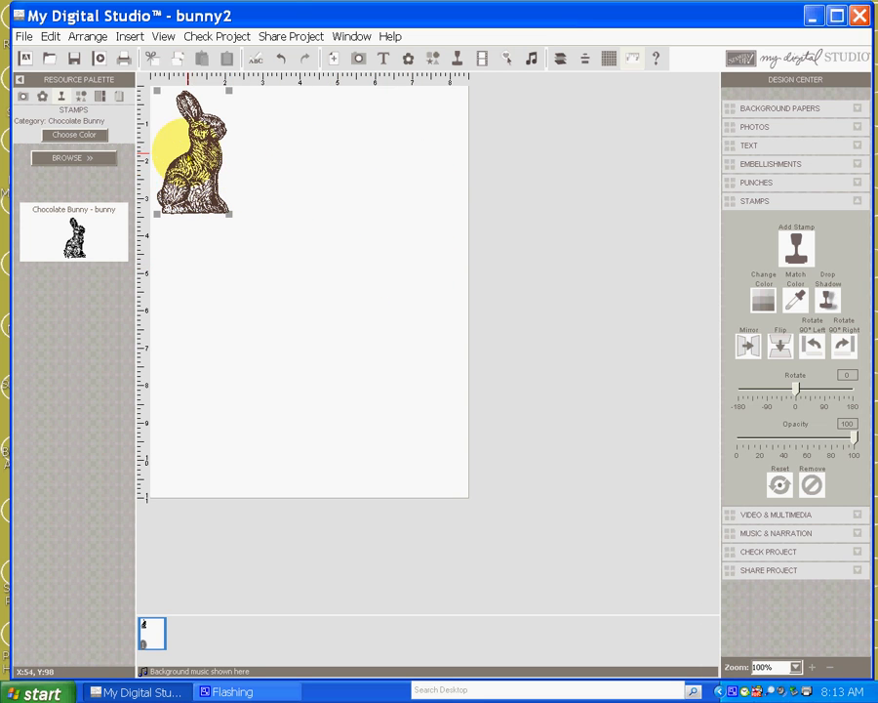
# Duplicate the bunny stamp and place the copy beside the original, to its right on the page
pyautogui.click(50, 36)
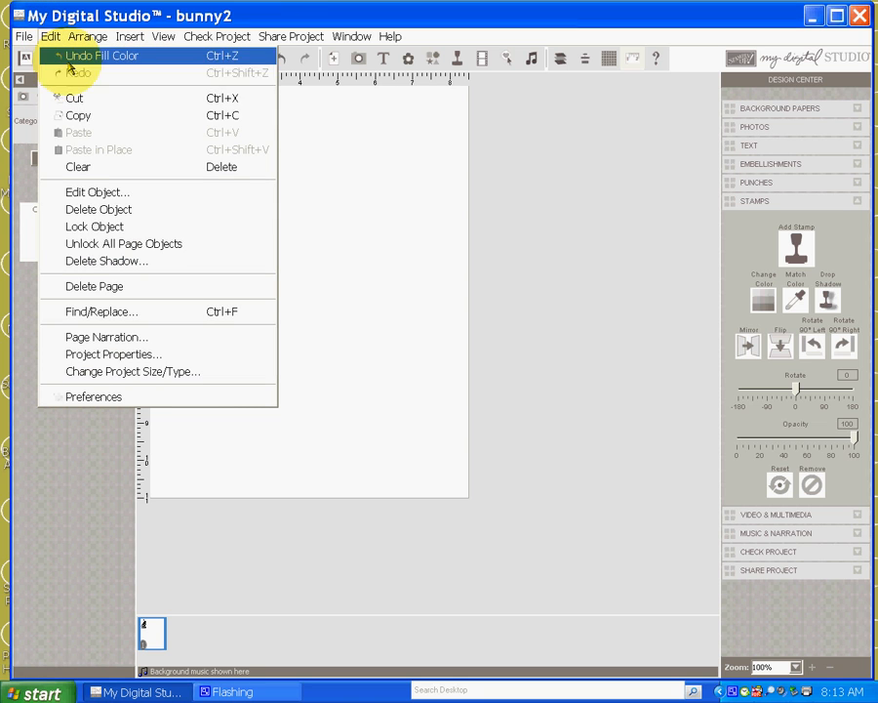
pyautogui.click(73, 115)
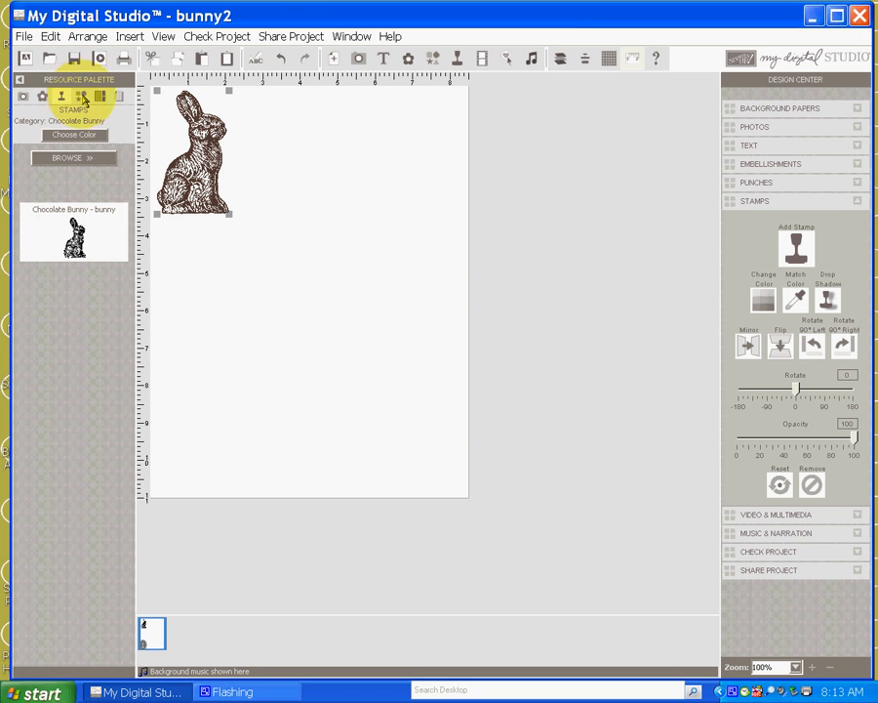
pyautogui.click(51, 36)
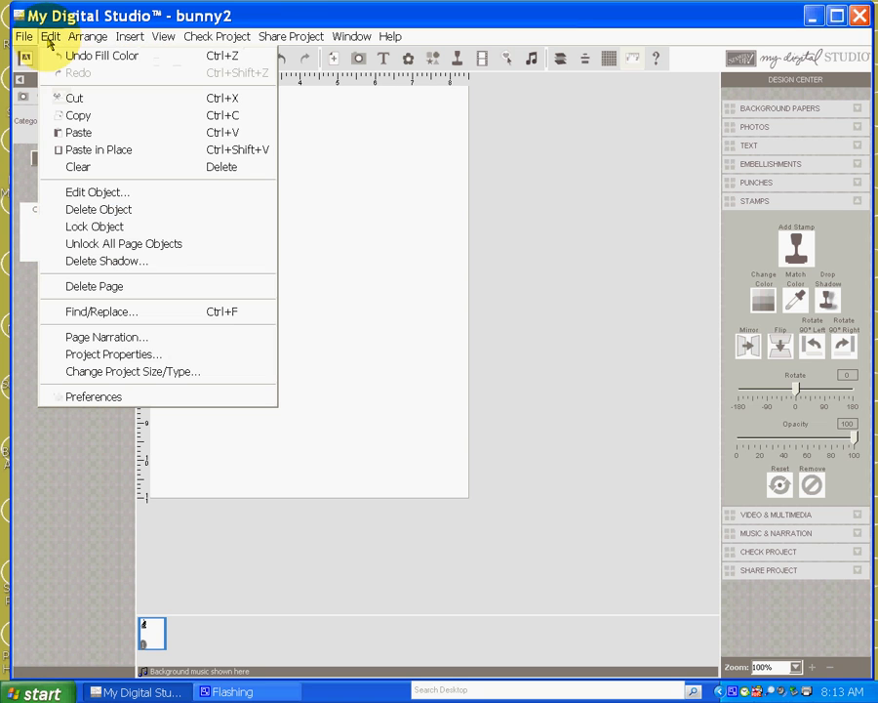
pyautogui.click(67, 133)
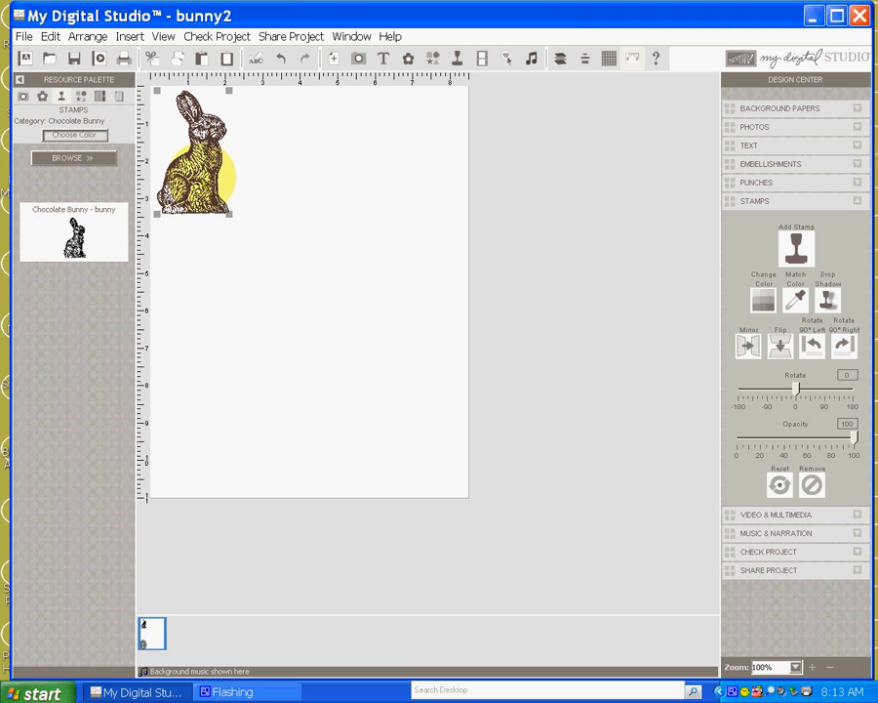
pyautogui.moveTo(202, 159); pyautogui.dragTo(288, 172)
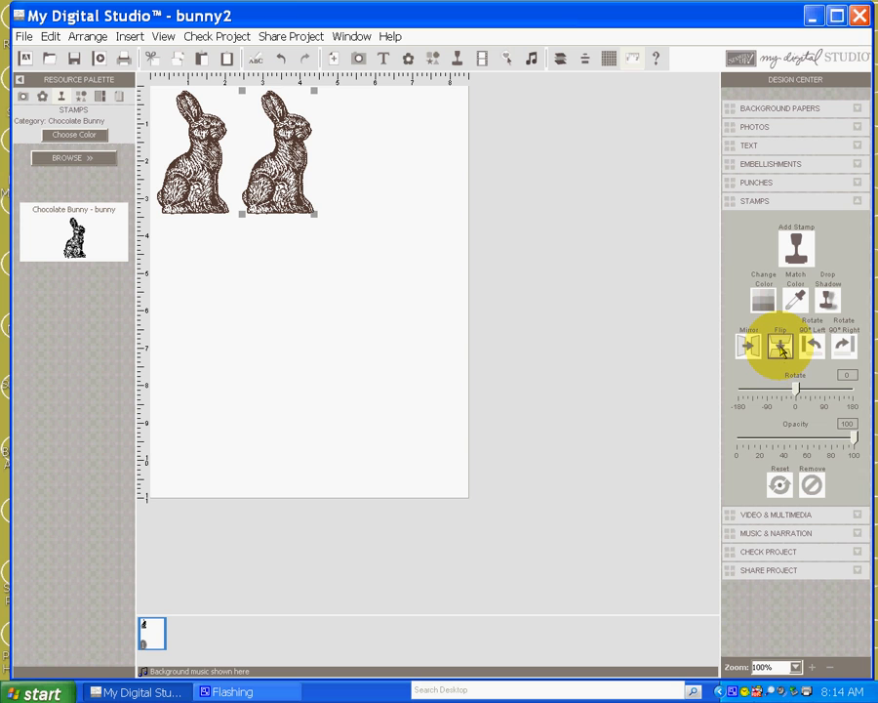
# Flip the copied bunny upside down and move it closer to the upright bunny
pyautogui.click(782, 349)
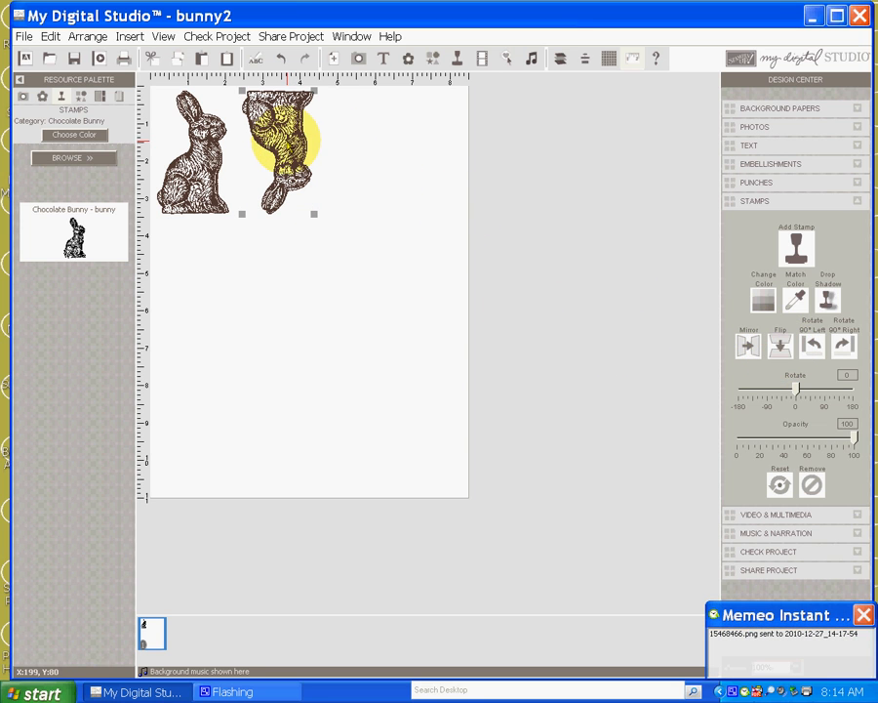
pyautogui.doubleClick(286, 141)
pyautogui.click(503, 290)
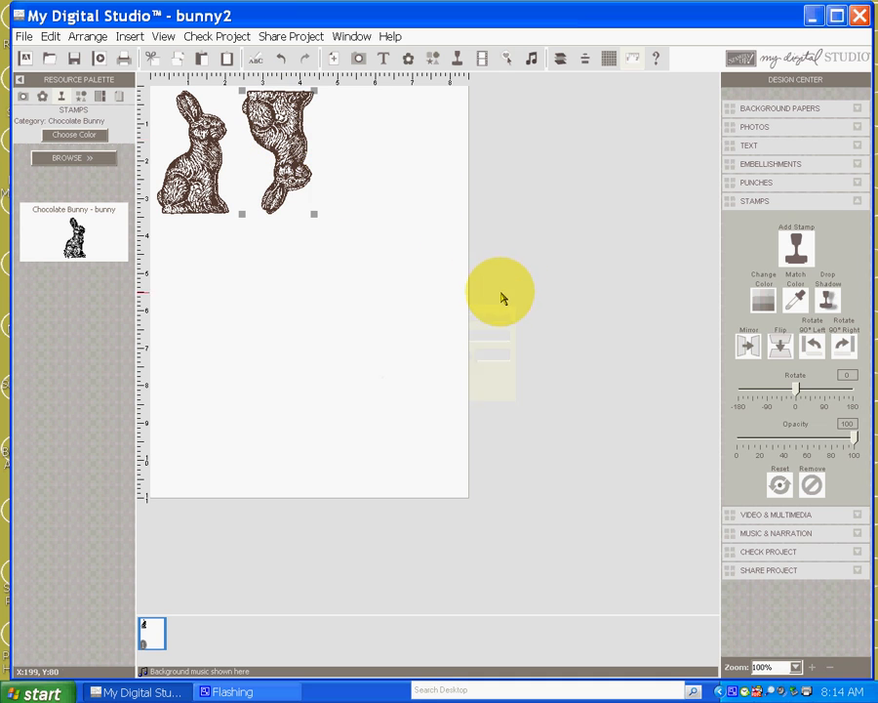
pyautogui.moveTo(277, 145); pyautogui.dragTo(276, 147)
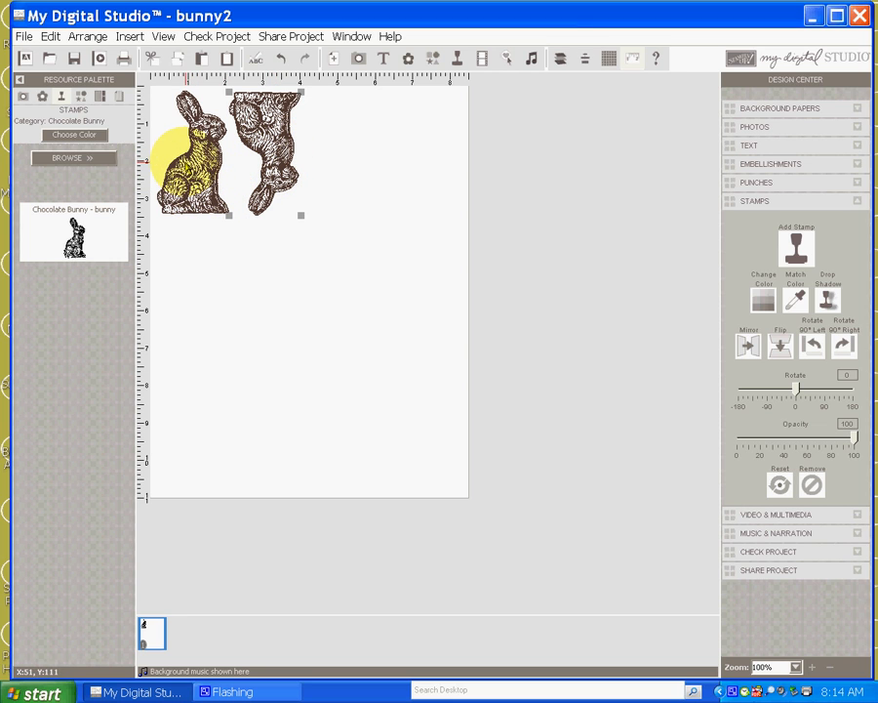
# Duplicate the upright and upside-down bunnies together and place the copied pair to their right, forming a row of four
pyautogui.keyDown('shift'); pyautogui.click(171, 156); pyautogui.keyUp('shift')
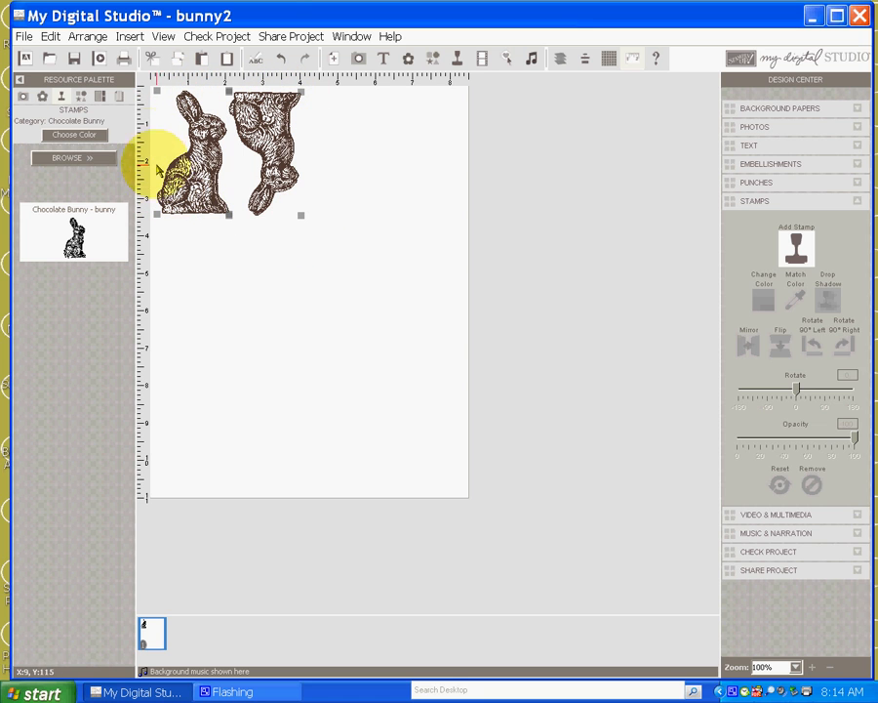
pyautogui.click(48, 36)
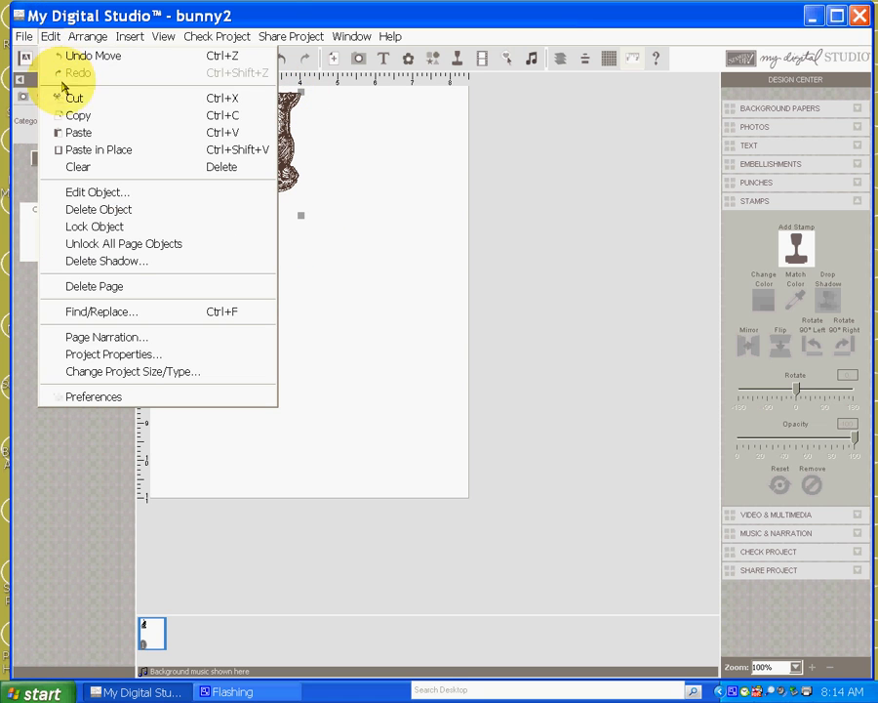
pyautogui.click(76, 115)
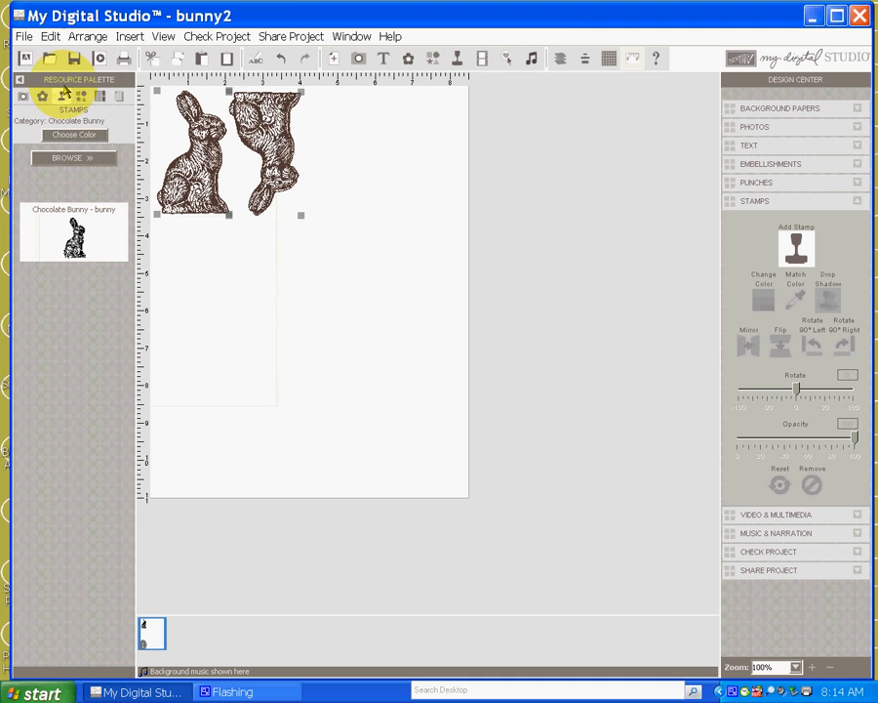
pyautogui.click(49, 36)
pyautogui.click(61, 133)
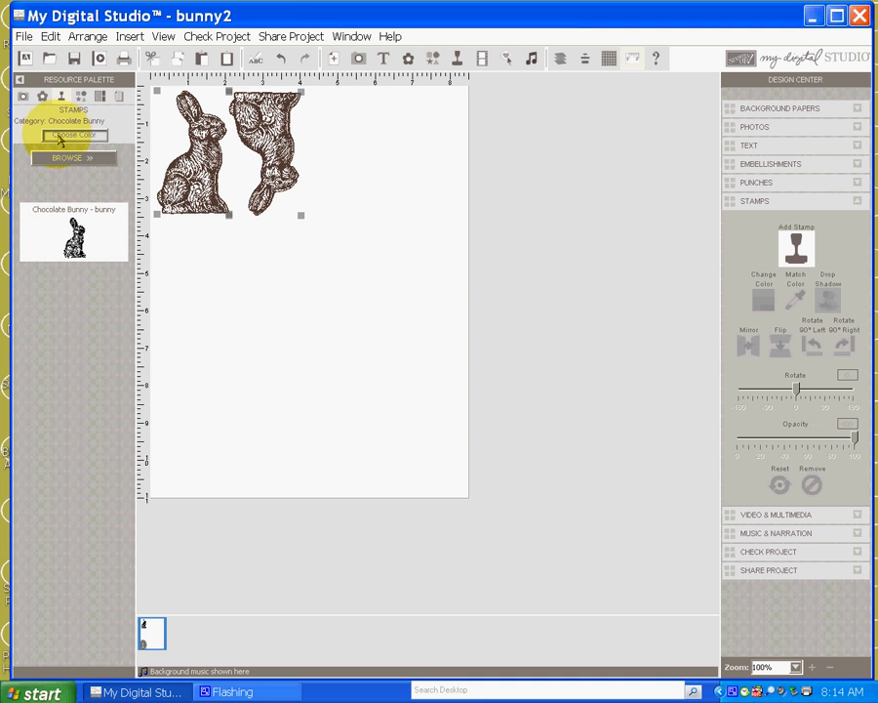
pyautogui.moveTo(193, 176); pyautogui.dragTo(351, 159)
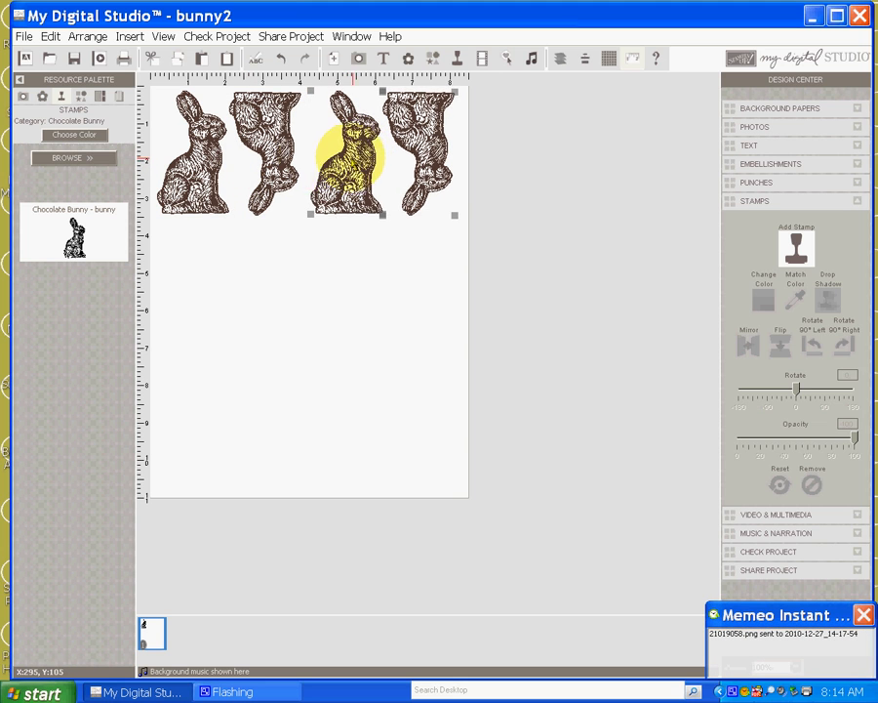
# Nudge the individual bunnies in the top row to even out their spacing, then deselect them
pyautogui.click(200, 154)
pyautogui.moveTo(195, 156); pyautogui.dragTo(192, 158)
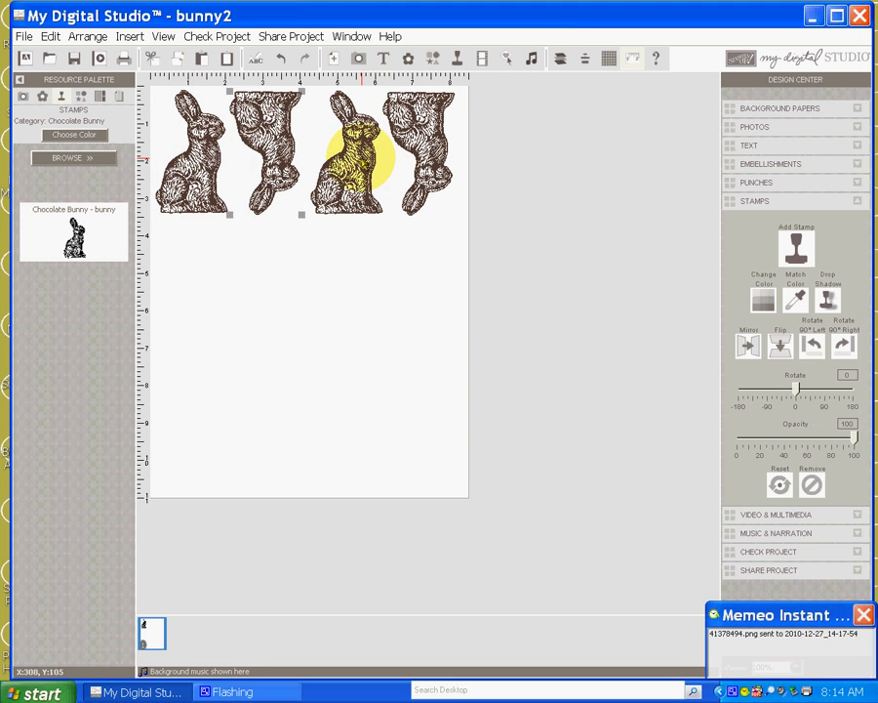
pyautogui.moveTo(357, 159); pyautogui.dragTo(356, 160)
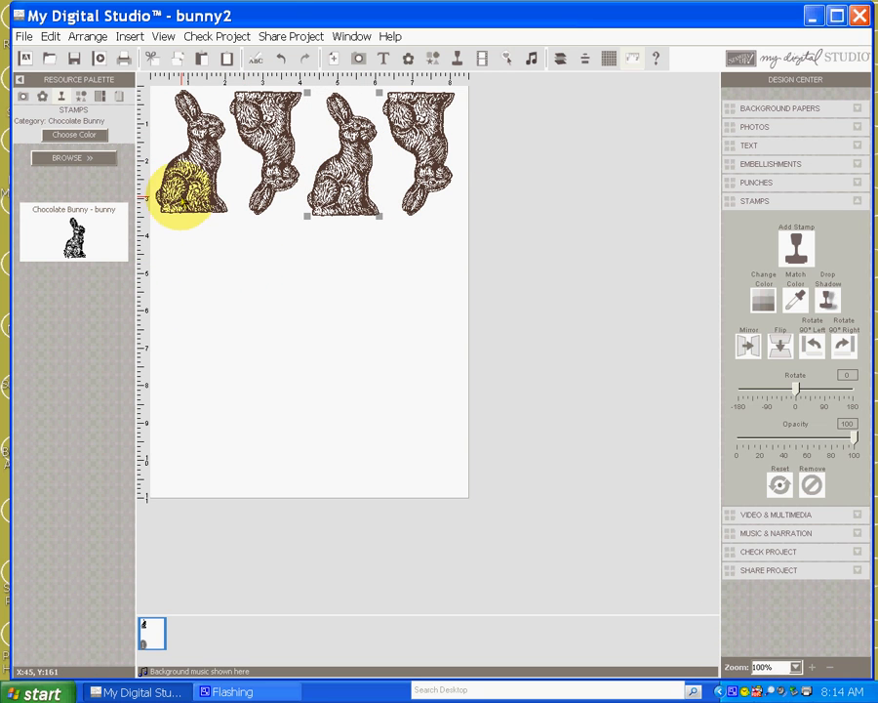
pyautogui.click(331, 300)
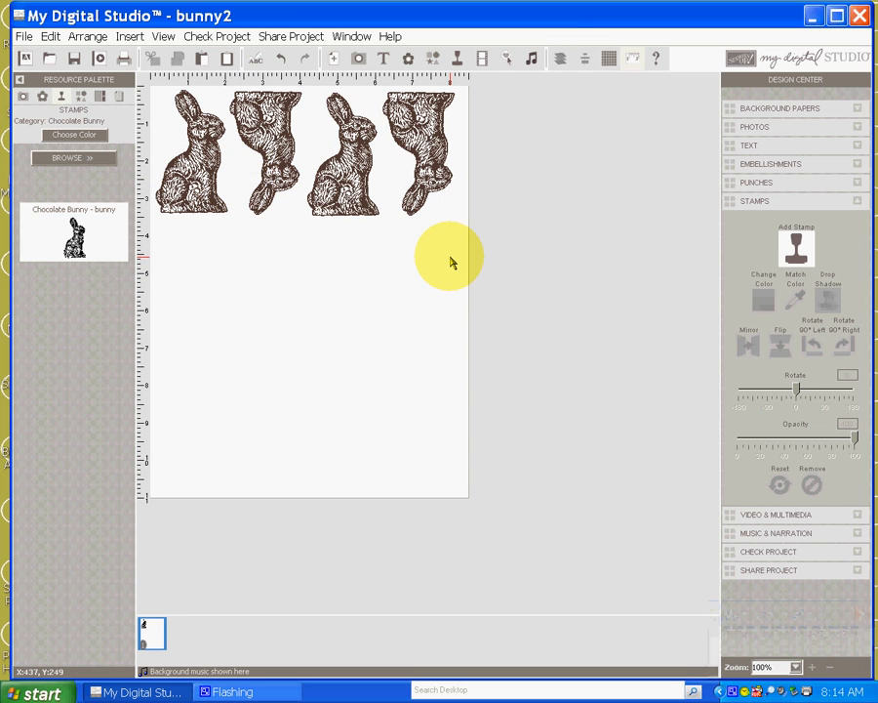
# Duplicate the whole row of four bunnies and place the copy directly below as a second row
pyautogui.moveTo(458, 237); pyautogui.dragTo(155, 88)
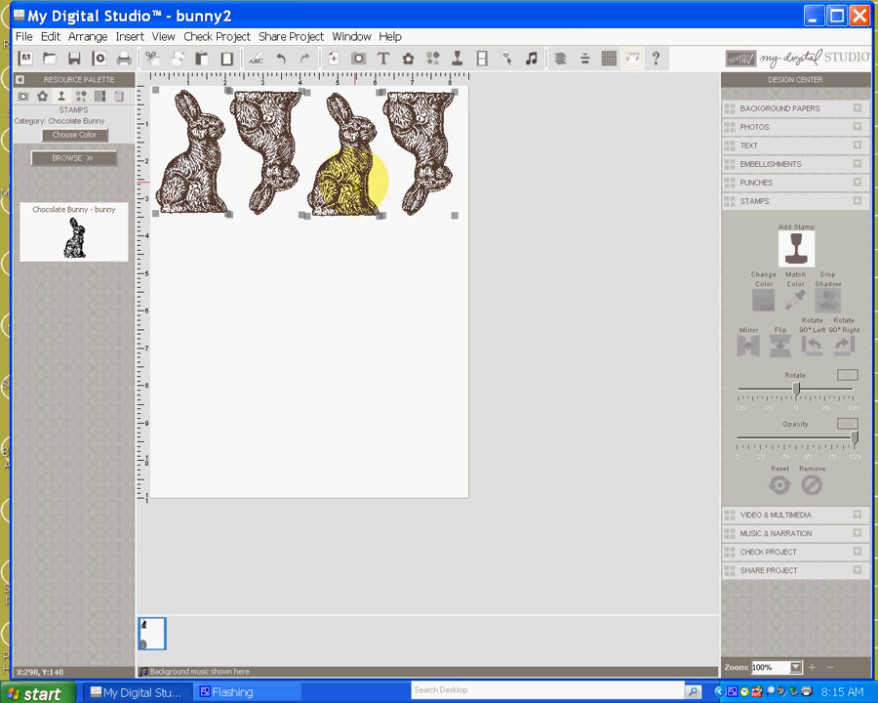
pyautogui.click(49, 36)
pyautogui.click(69, 113)
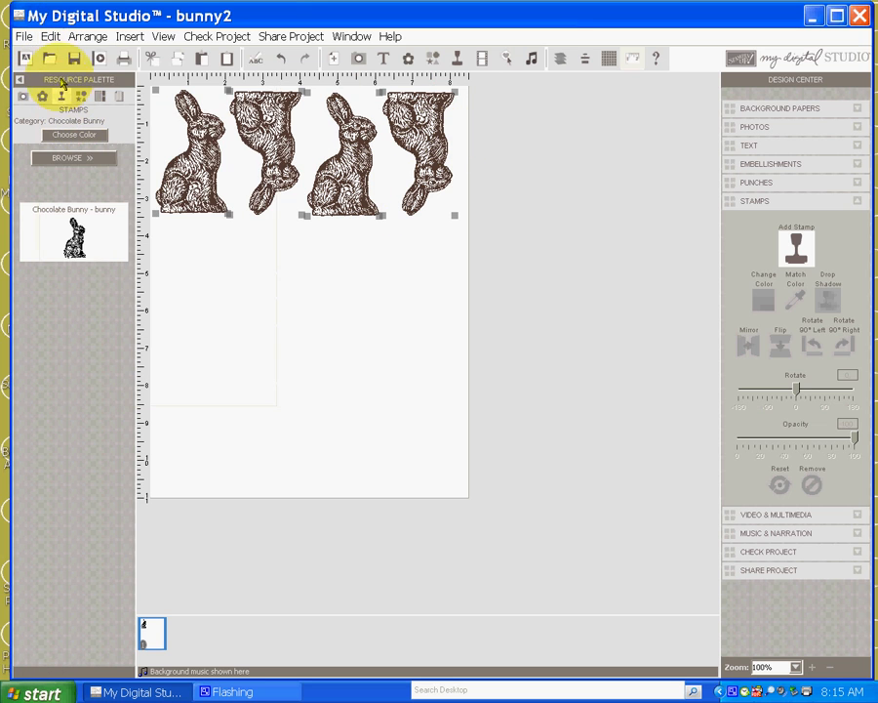
pyautogui.click(50, 36)
pyautogui.click(49, 113)
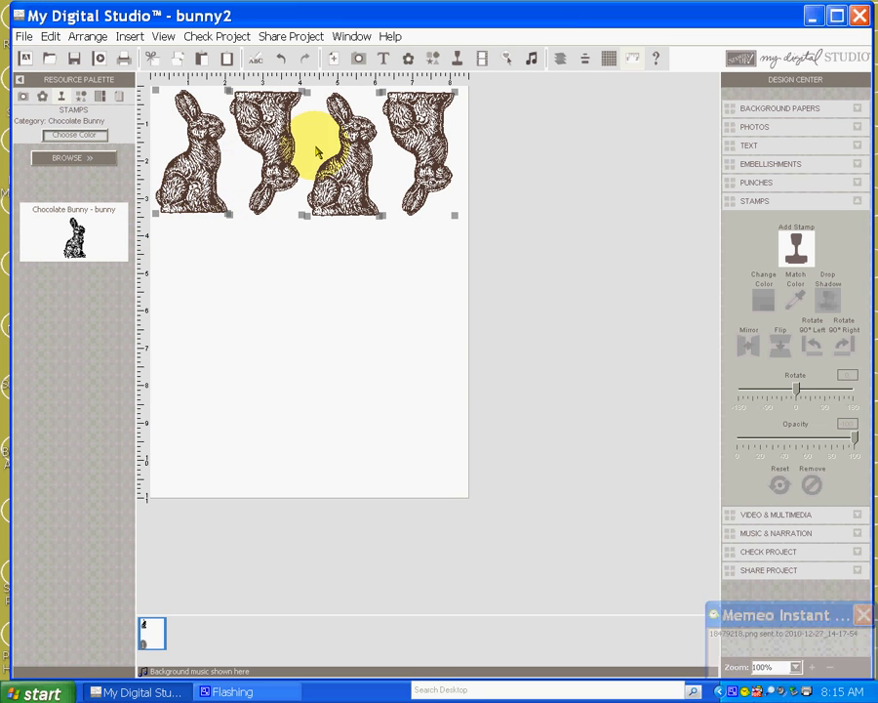
pyautogui.moveTo(311, 153); pyautogui.dragTo(317, 160)
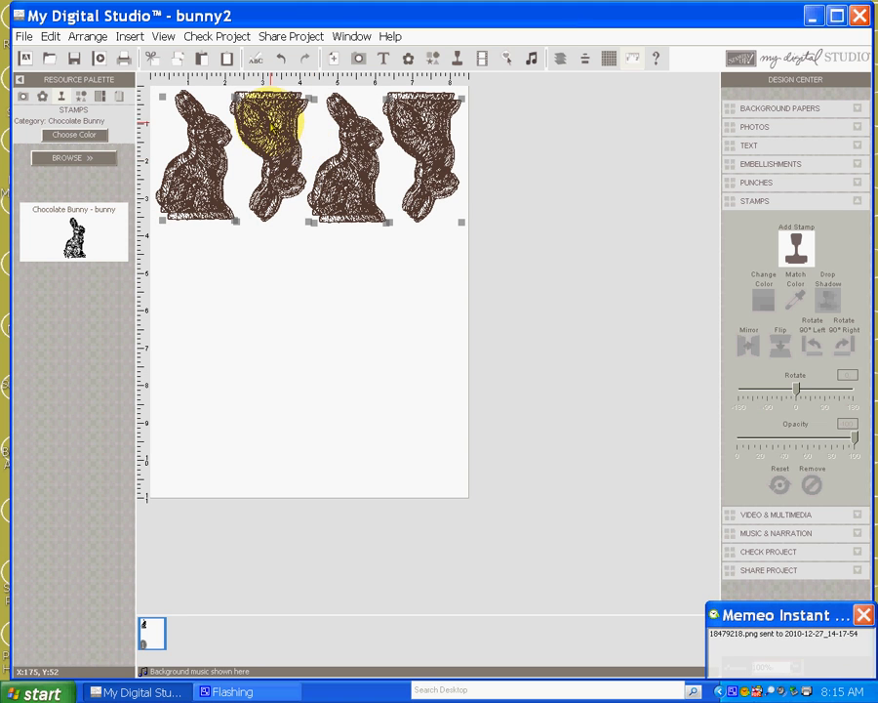
pyautogui.moveTo(270, 122); pyautogui.dragTo(260, 255)
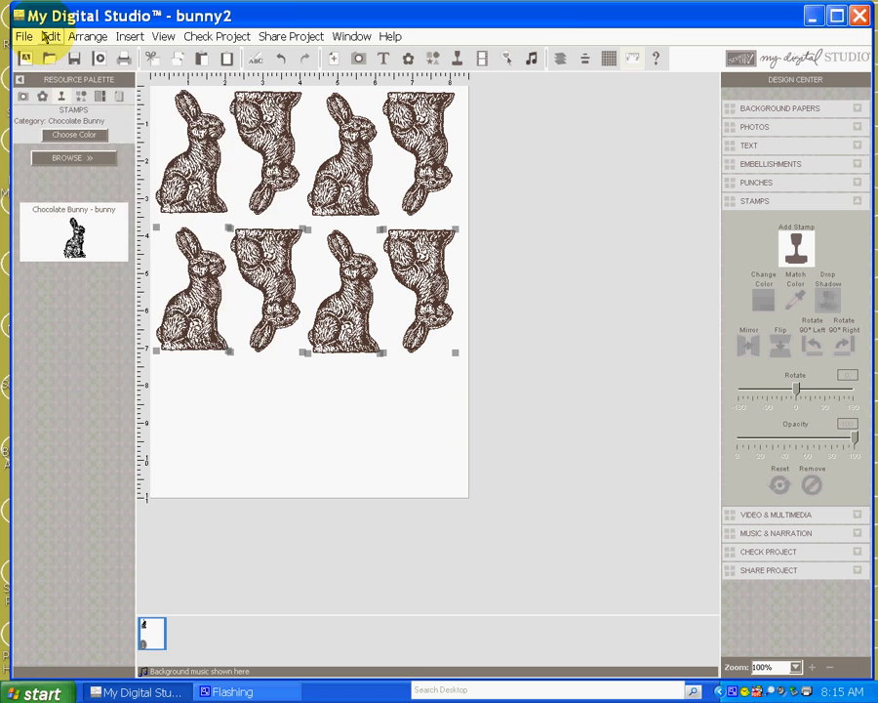
# Duplicate the second row of bunnies and place the copy at the bottom of the page as a third row
pyautogui.click(49, 37)
pyautogui.click(67, 113)
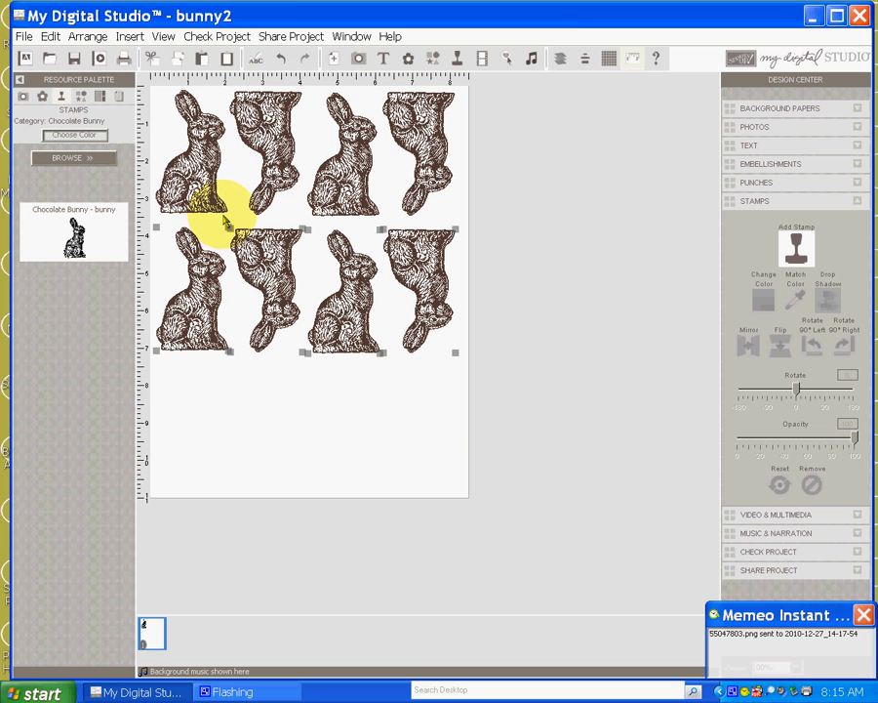
pyautogui.hotkey('ctrl', 'v')
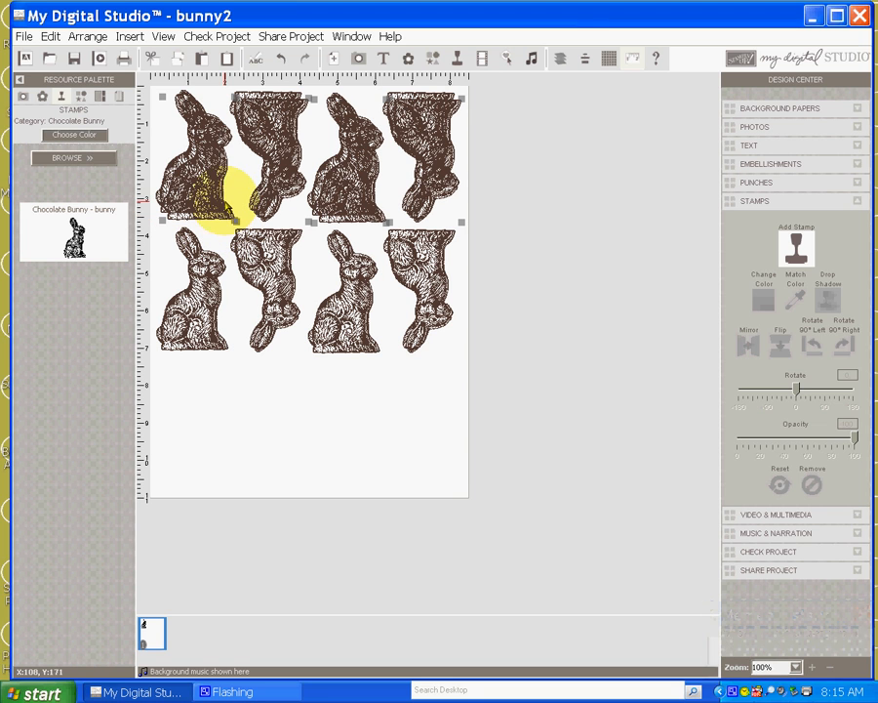
pyautogui.moveTo(202, 148); pyautogui.dragTo(198, 417)
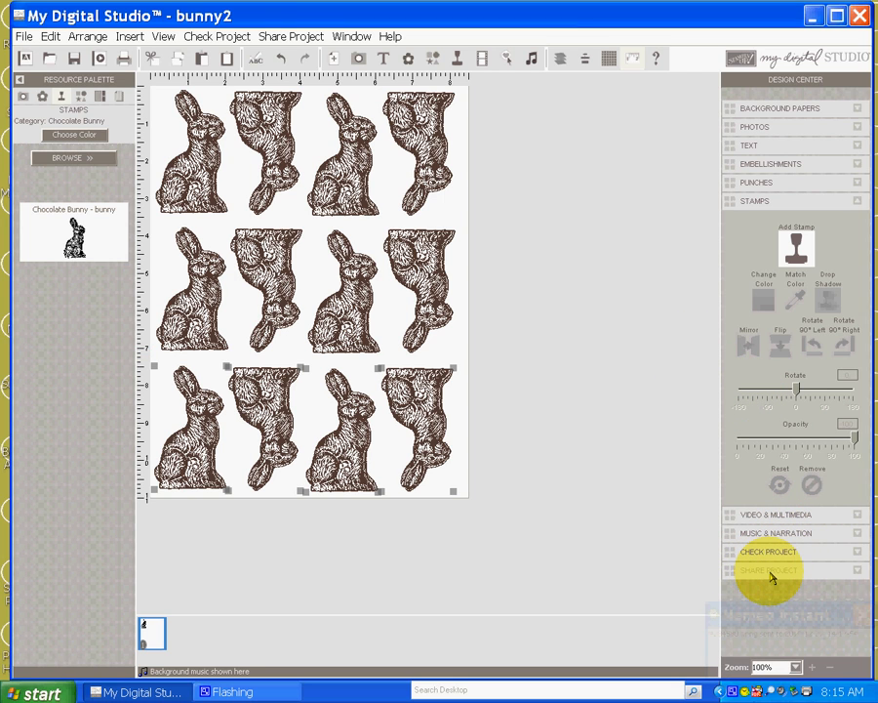
pyautogui.click(771, 574)
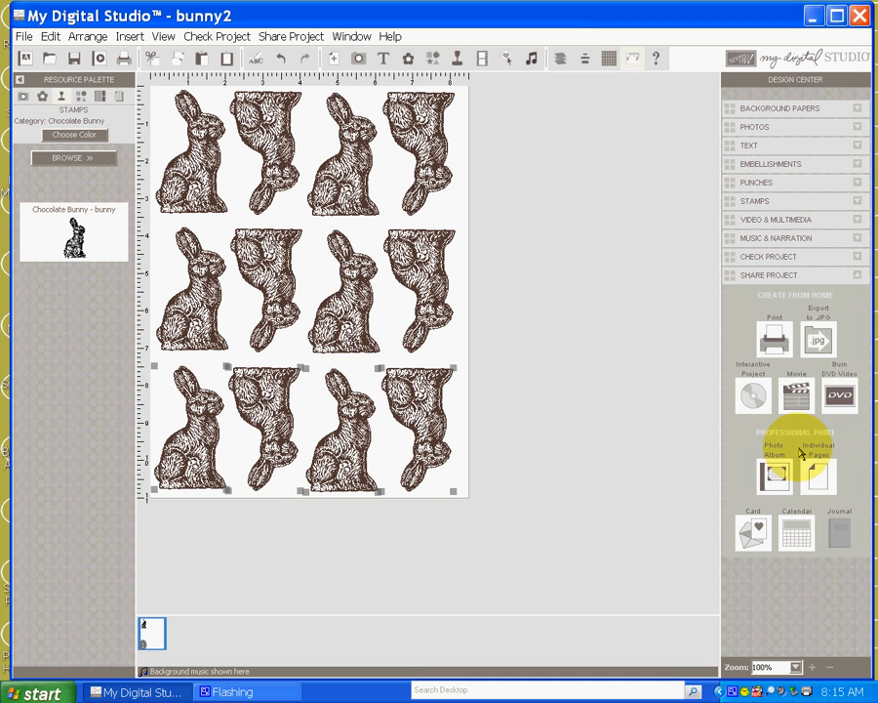
pyautogui.click(775, 336)
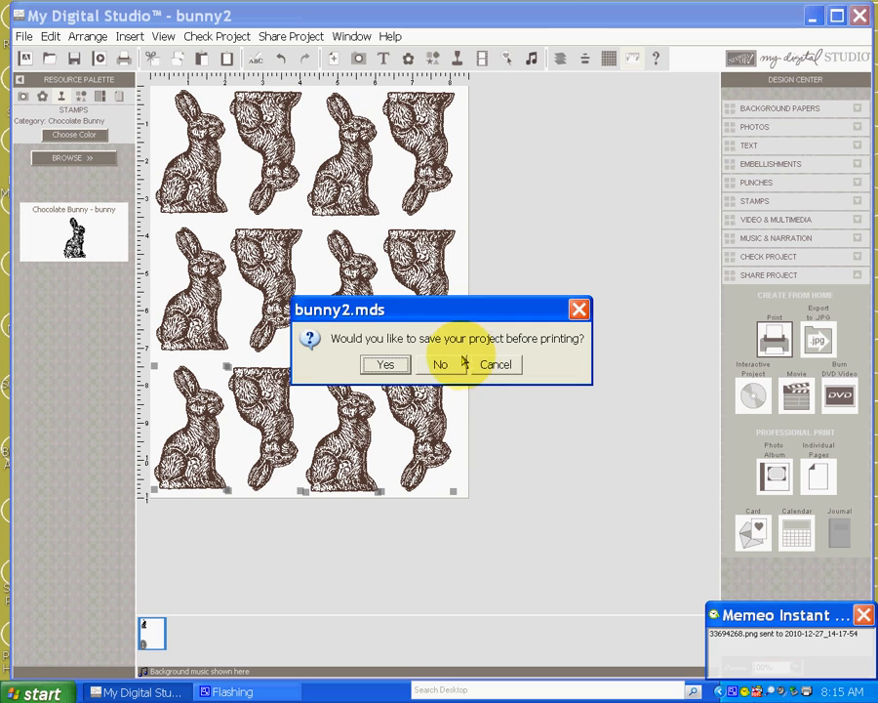
pyautogui.click(496, 364)
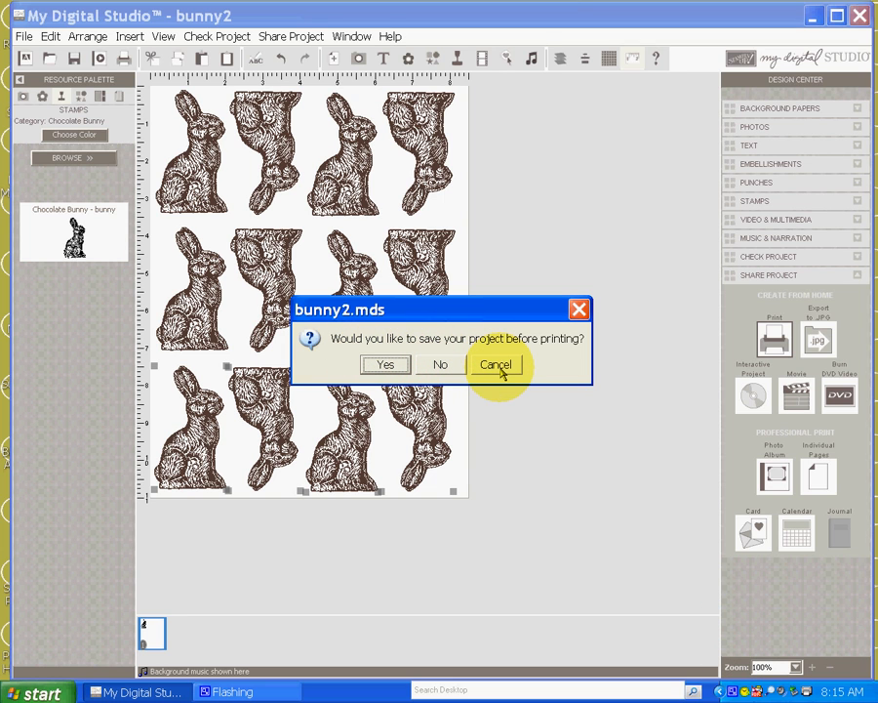